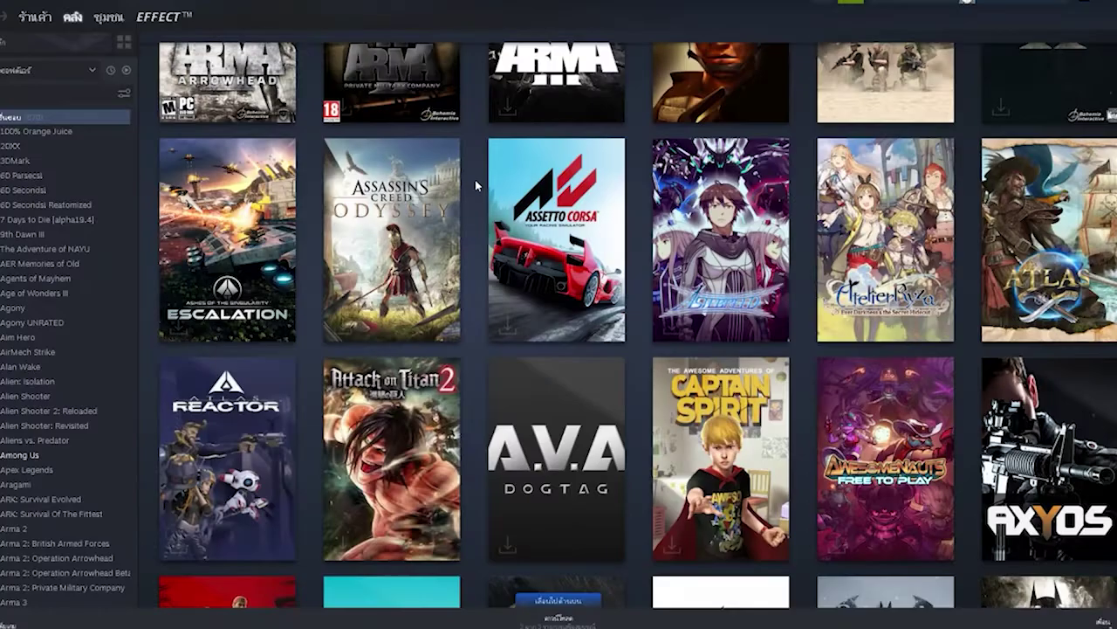
# - Open Task Manager with Ctrl+Shift+Esc and expand it to the full details view
pyautogui.scroll(-3, 476, 185)
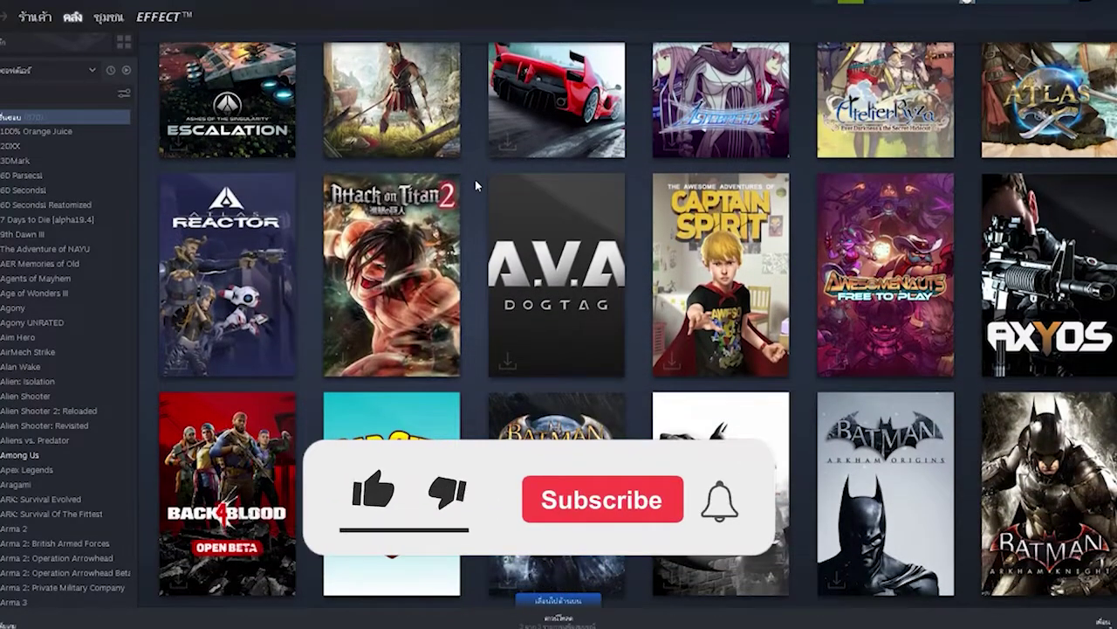
pyautogui.scroll(-1, 476, 185)
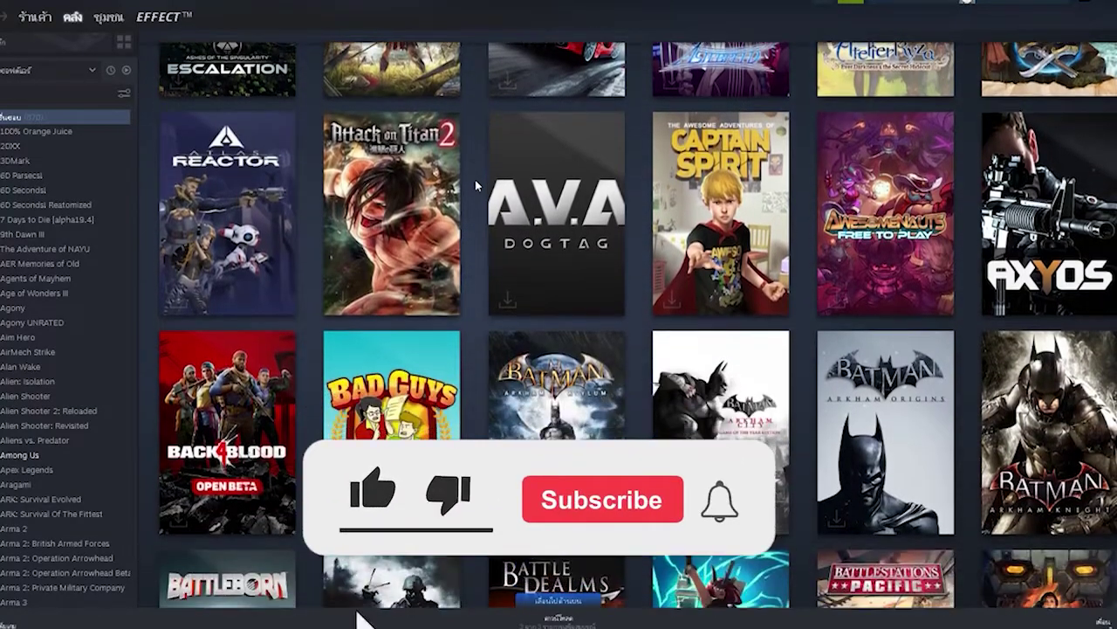
pyautogui.scroll(-1, 476, 185)
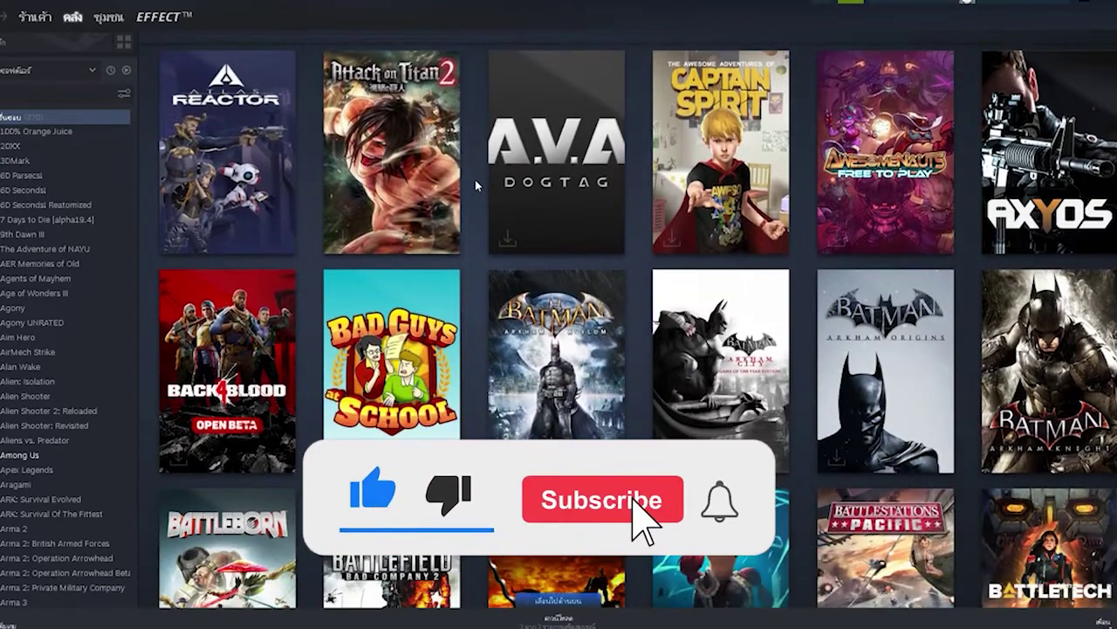
pyautogui.scroll(-2, 476, 185)
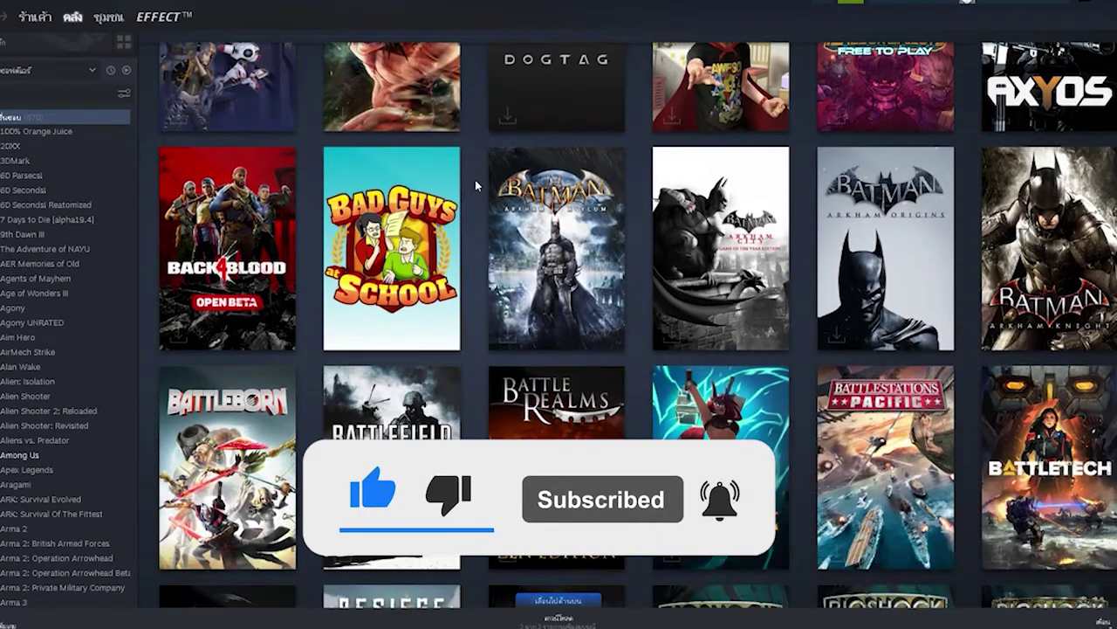
pyautogui.scroll(-1, 476, 185)
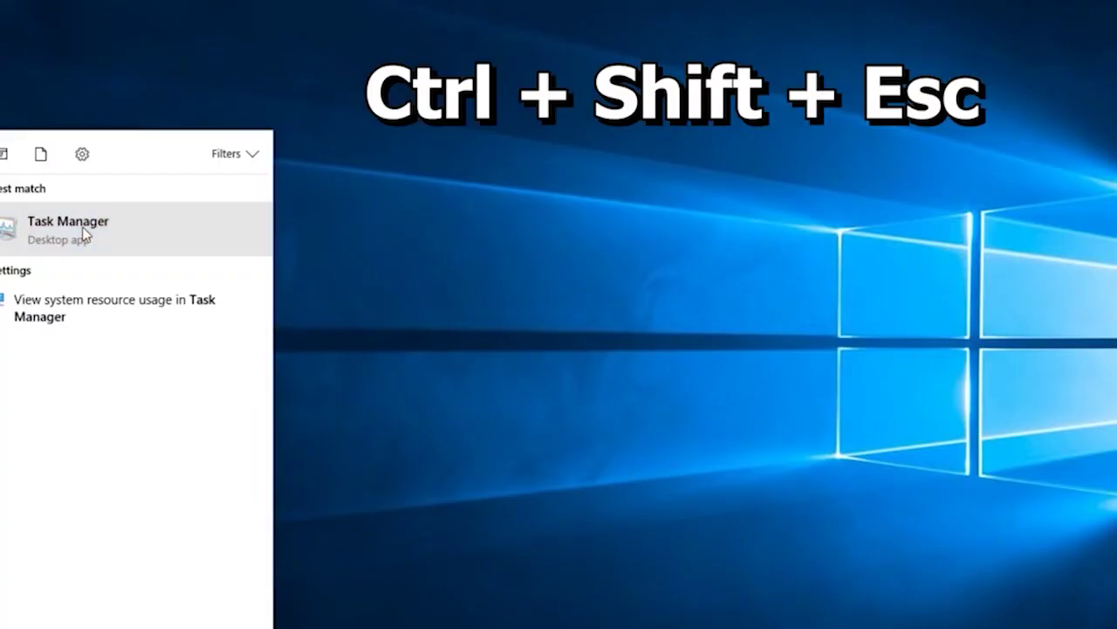
pyautogui.hotkey('ctrl', 'shift', 'Escape')
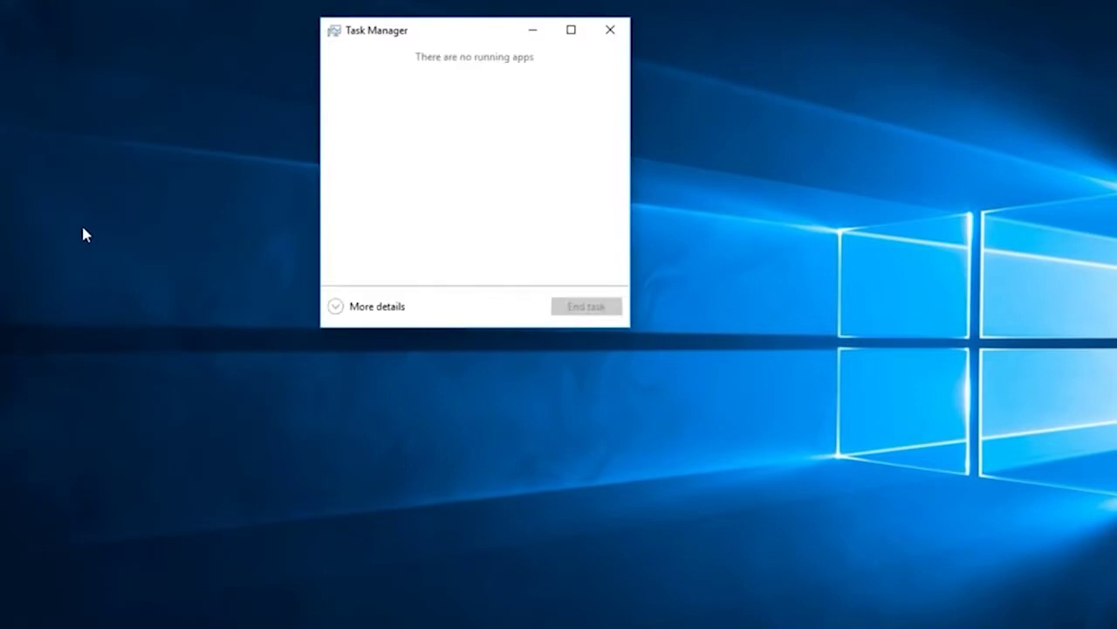
pyautogui.click(341, 307)
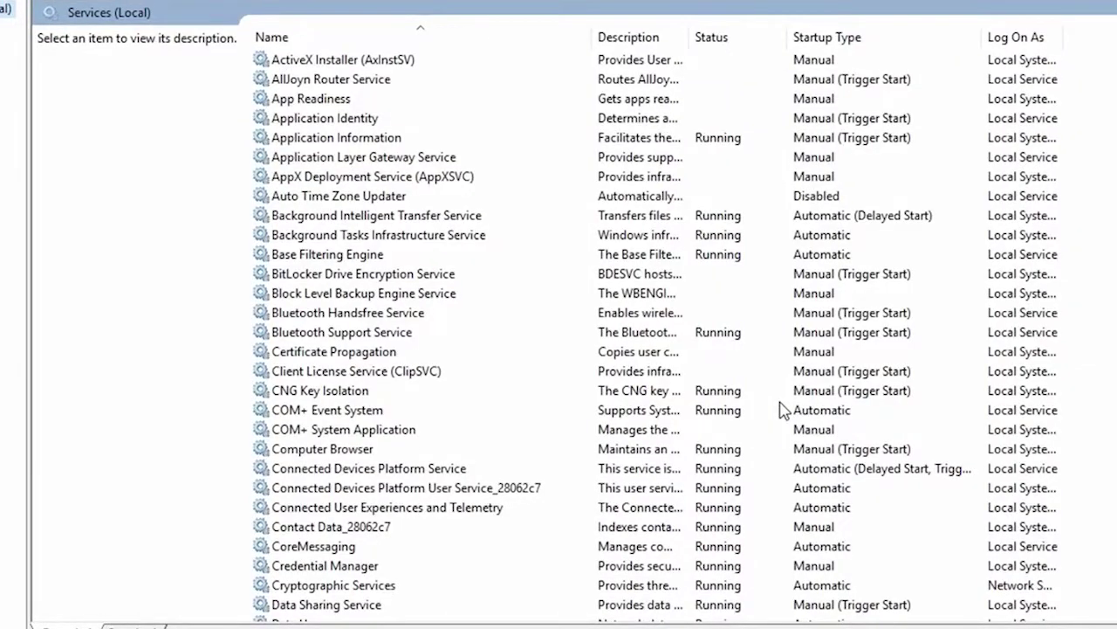
# - Scroll to the Windows Update service and open its Properties
pyautogui.scroll(-20, 375, 354)
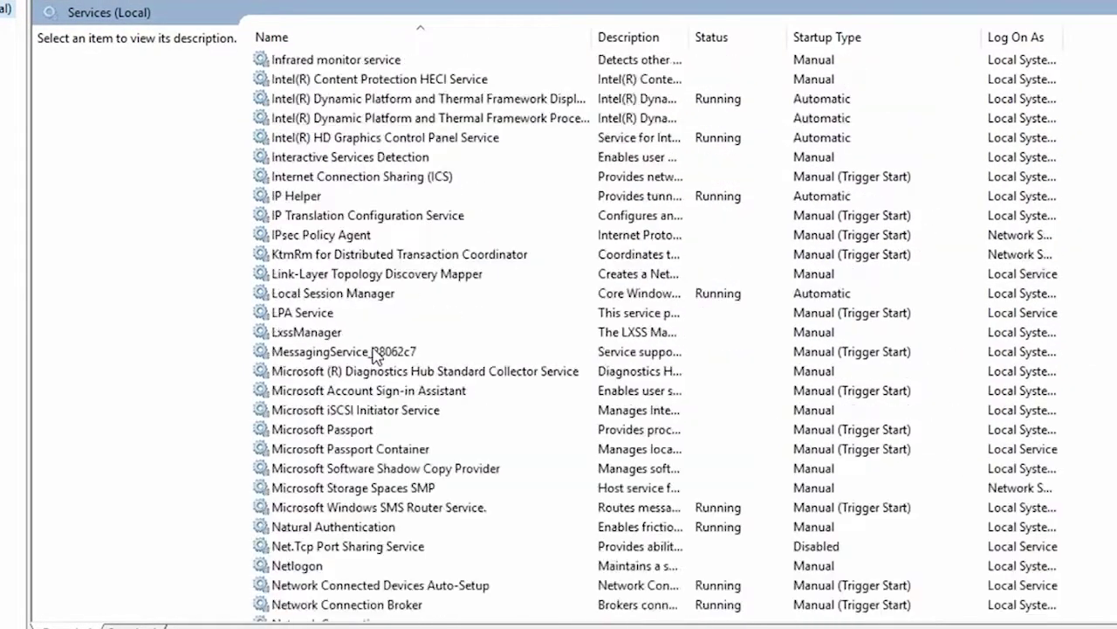
pyautogui.scroll(-20, 375, 353)
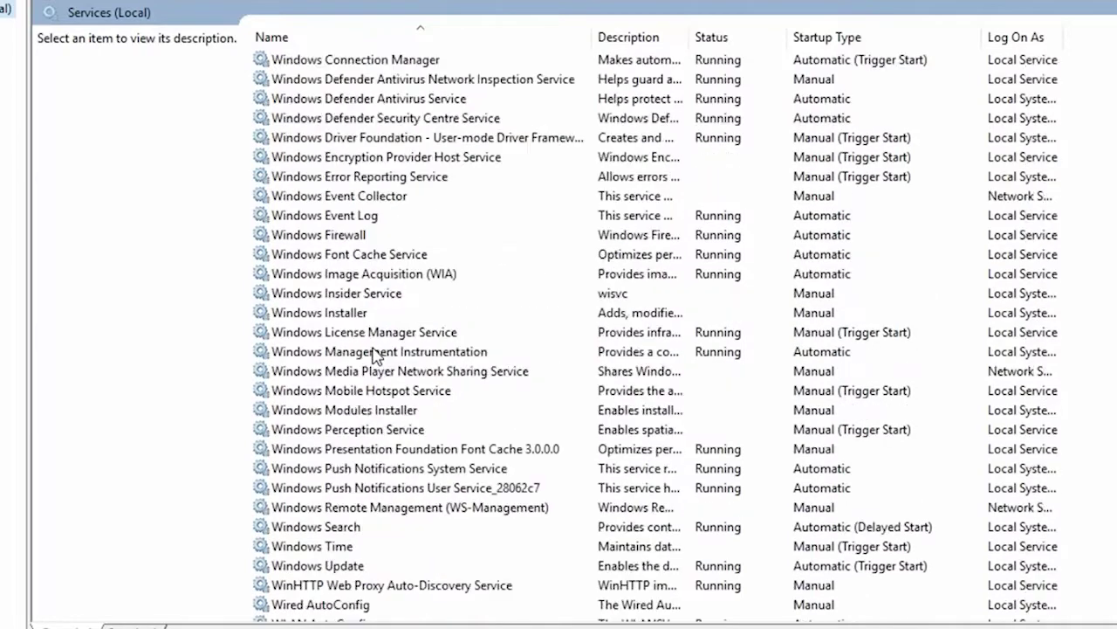
pyautogui.scroll(-3, 375, 354)
pyautogui.rightClick(387, 392)
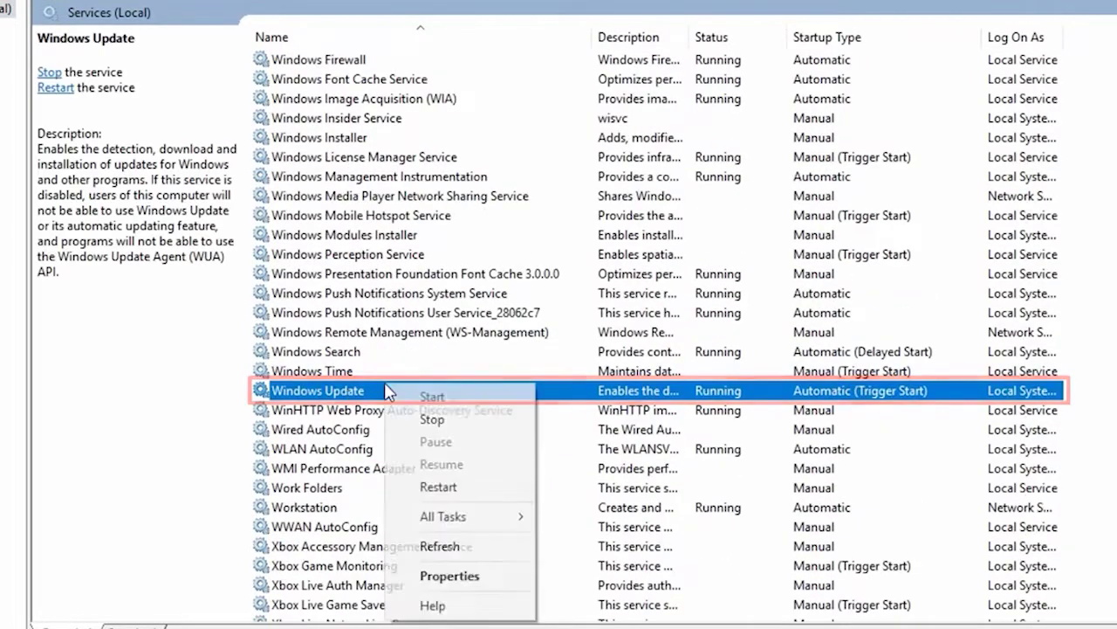
pyautogui.click(420, 576)
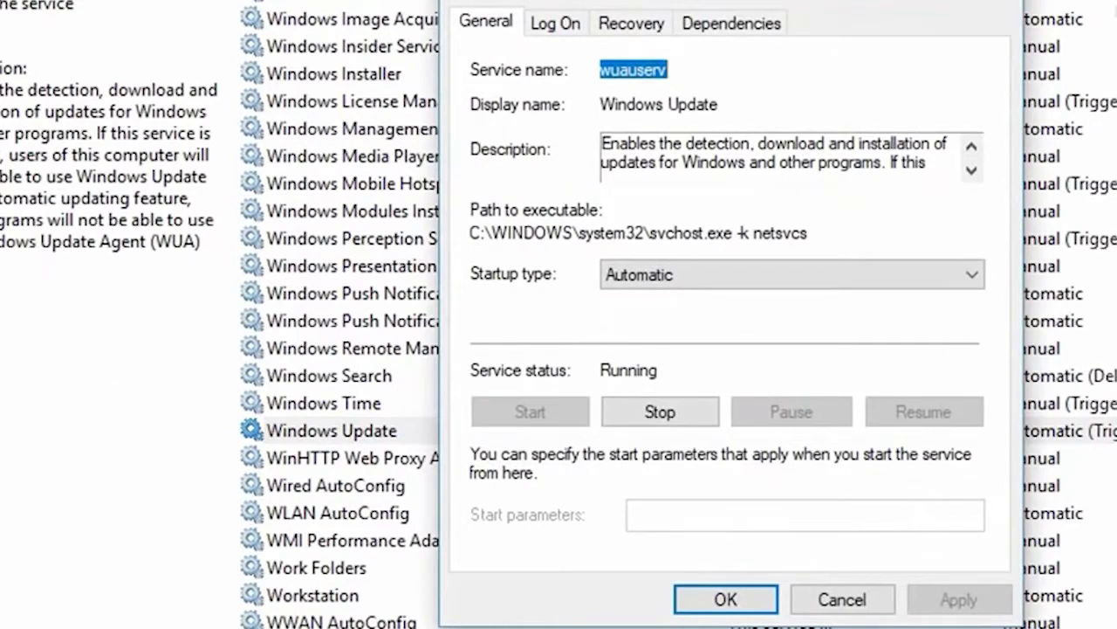
# - Set Windows Update's startup type to Disabled, stop the service, and apply the change
pyautogui.click(676, 275)
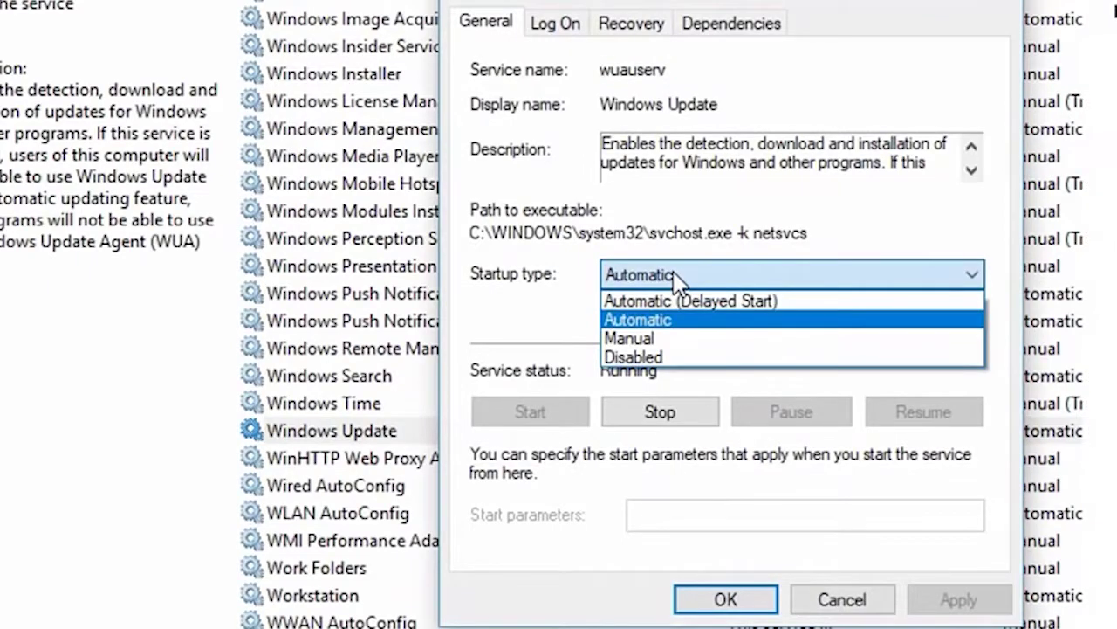
pyautogui.click(640, 372)
pyautogui.click(666, 279)
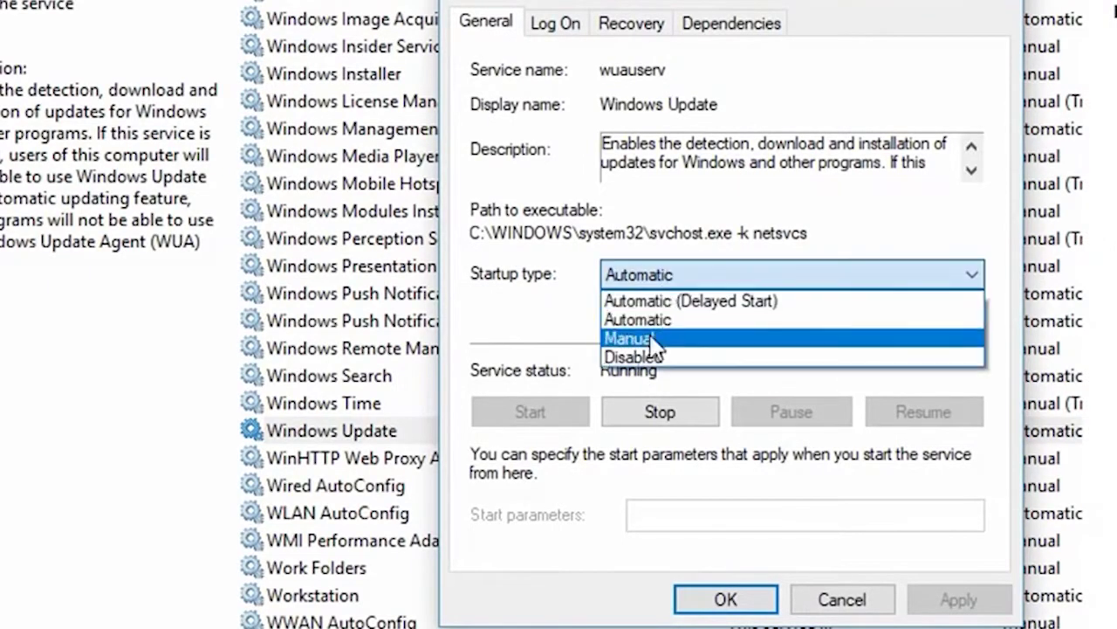
pyautogui.click(646, 356)
pyautogui.click(669, 422)
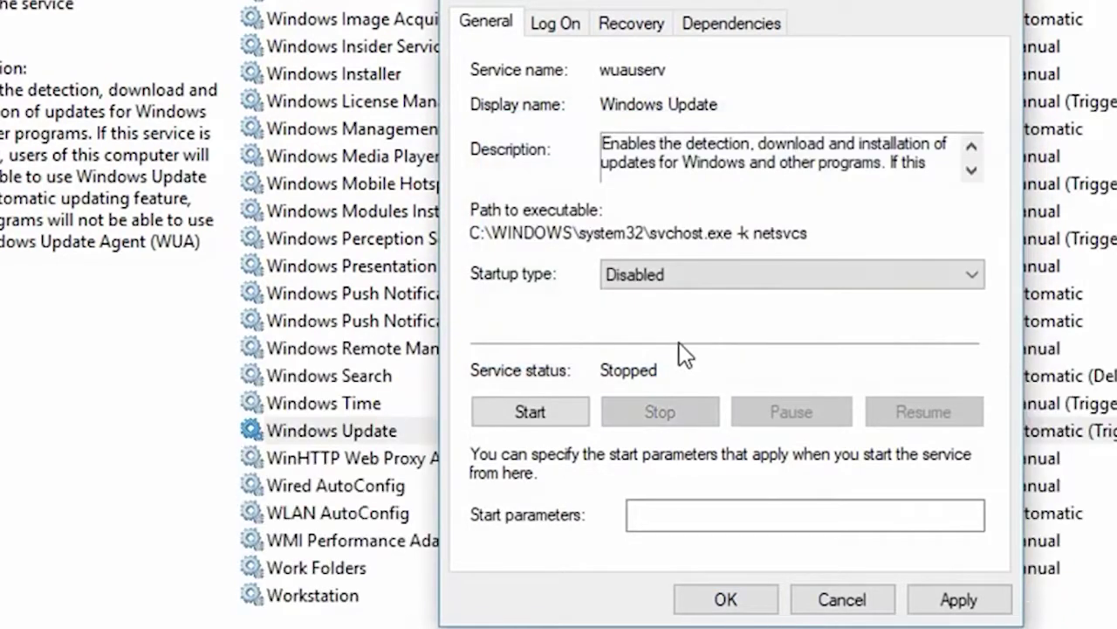
pyautogui.click(932, 601)
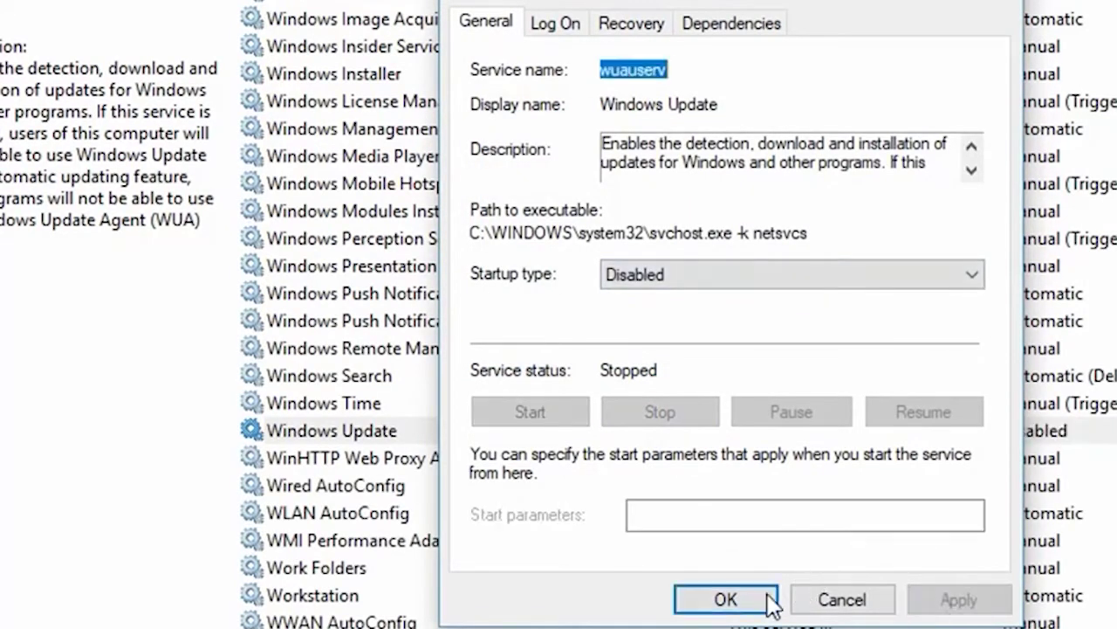
pyautogui.click(725, 599)
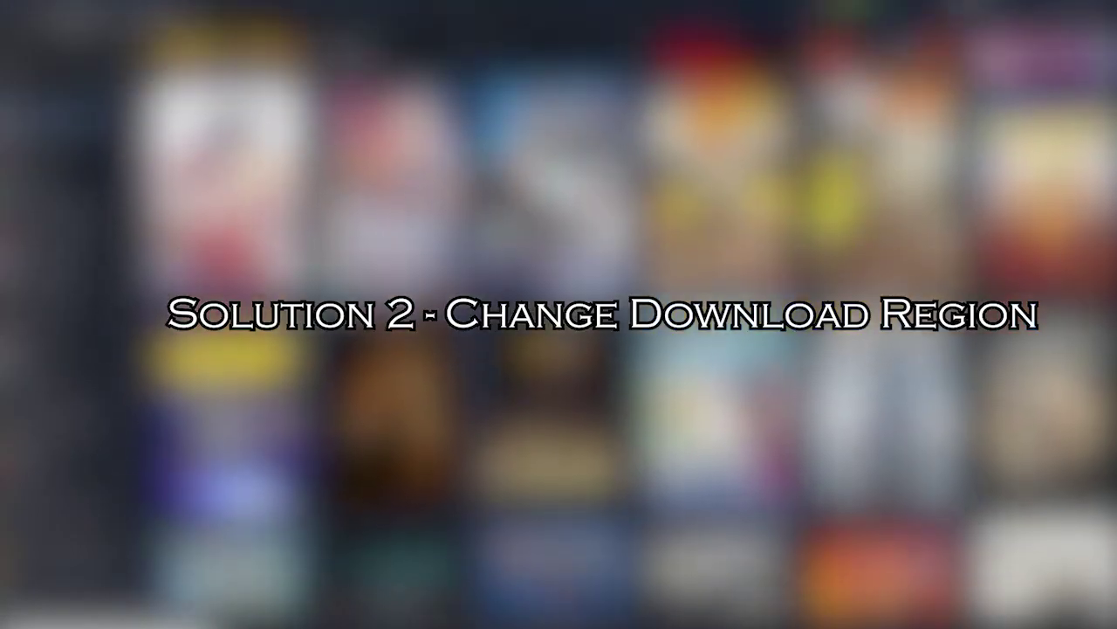
pyautogui.scroll(-3, 478, 185)
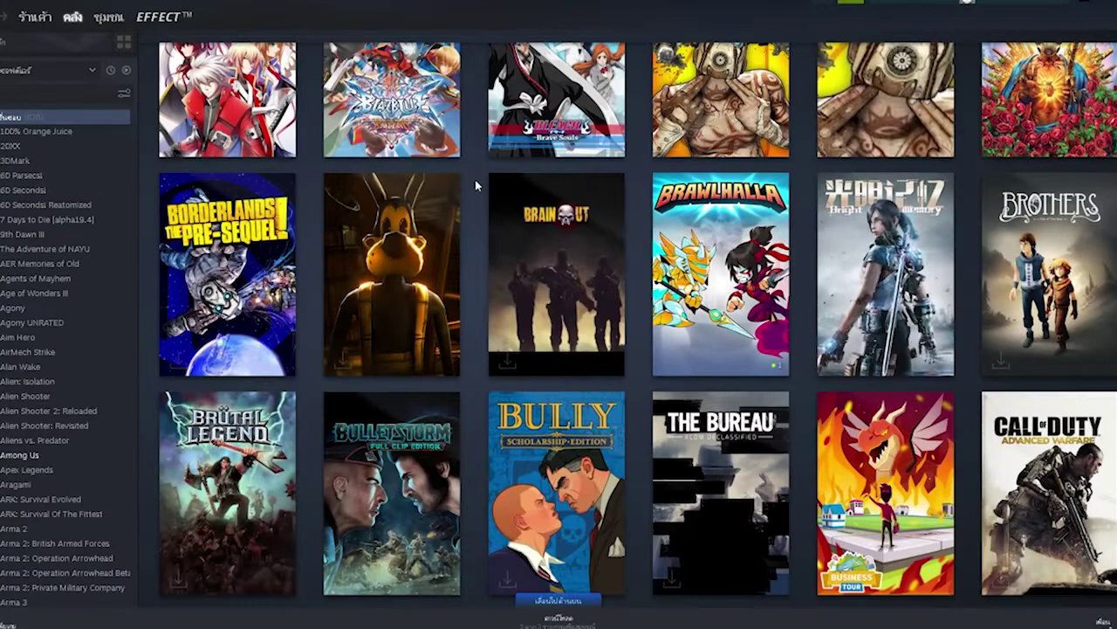
pyautogui.scroll(-3, 478, 185)
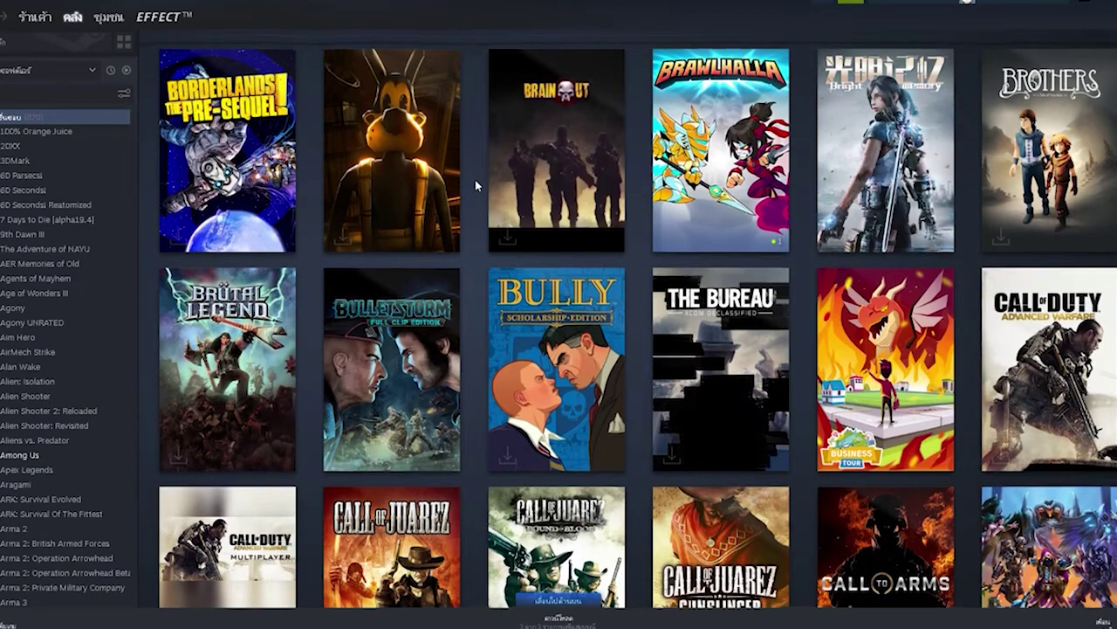
pyautogui.scroll(-1, 477, 185)
pyautogui.scroll(-1, 478, 185)
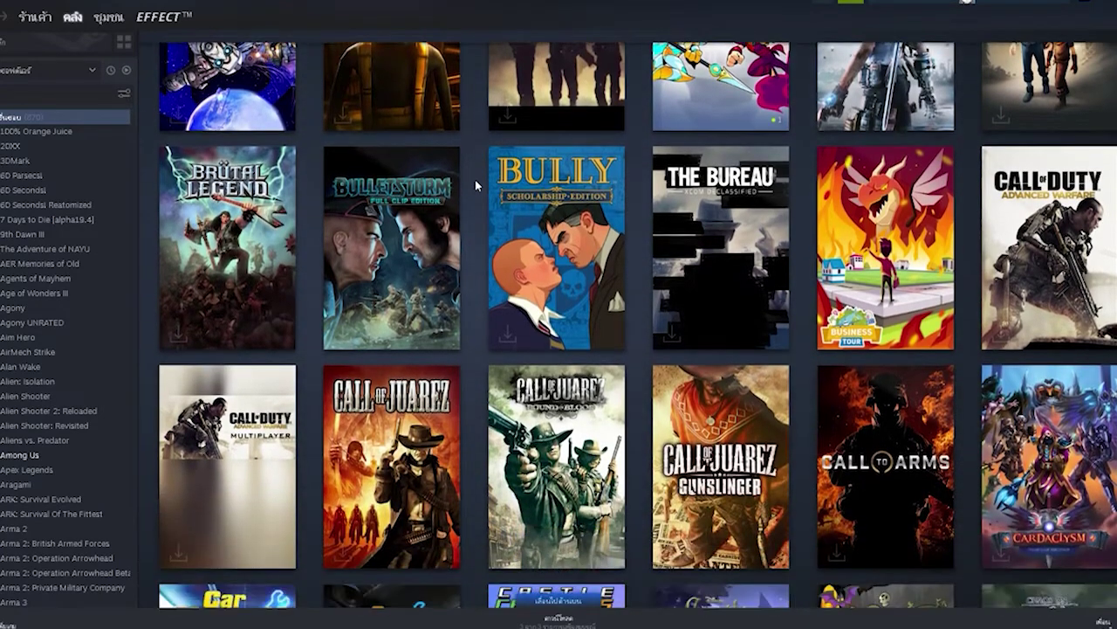
pyautogui.scroll(-1, 478, 186)
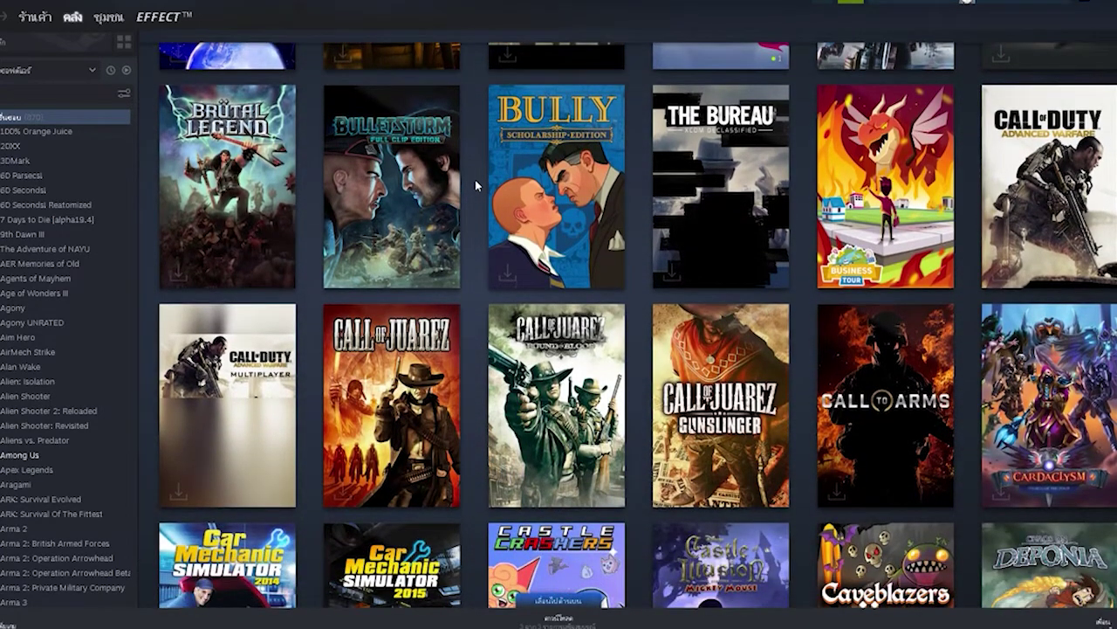
pyautogui.scroll(-1, 478, 185)
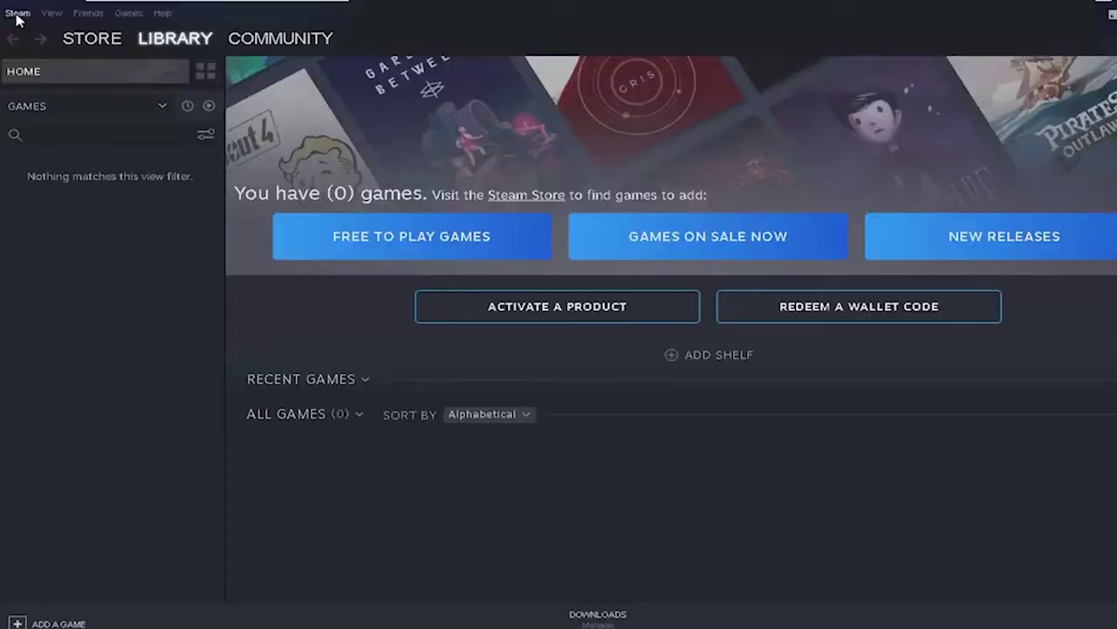
# - Open Steam Settings and show the Download Region dropdown list
pyautogui.click(18, 14)
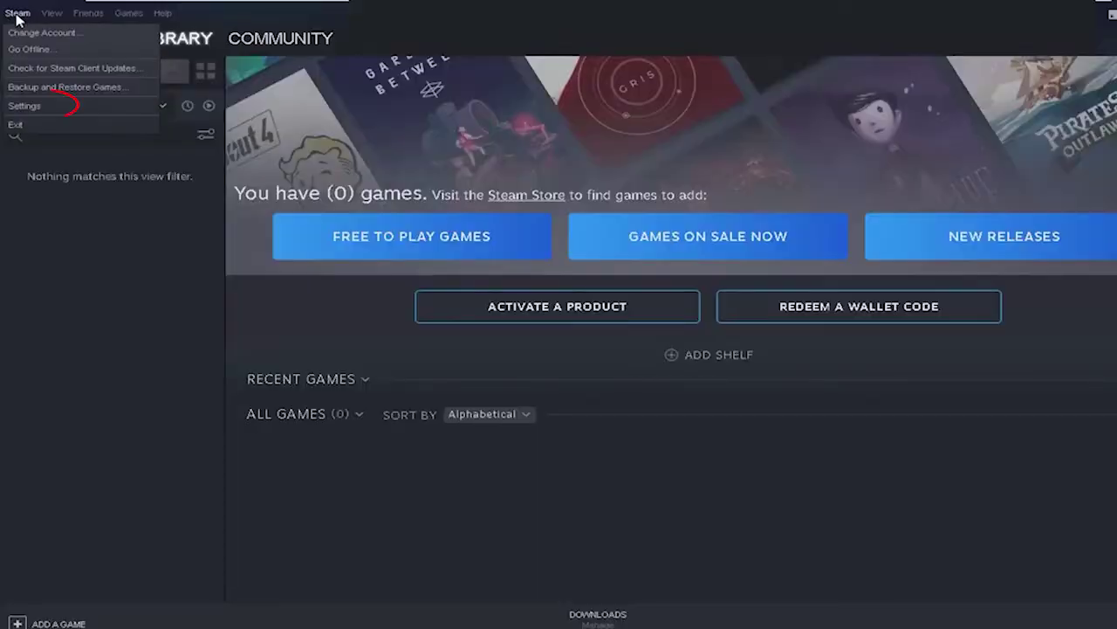
pyautogui.click(25, 106)
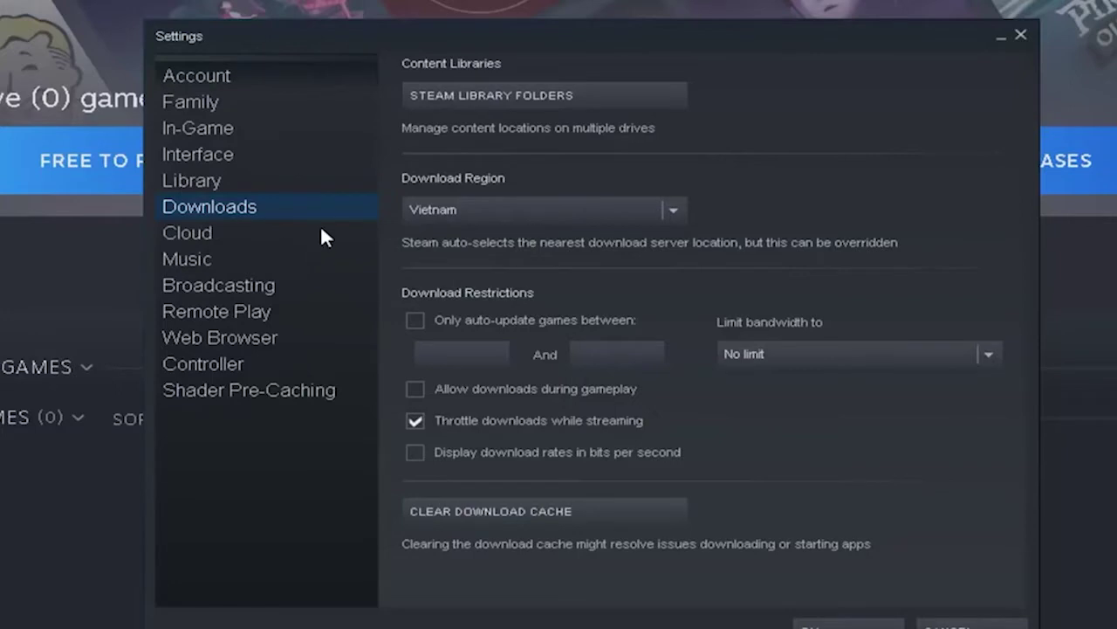
pyautogui.click(678, 210)
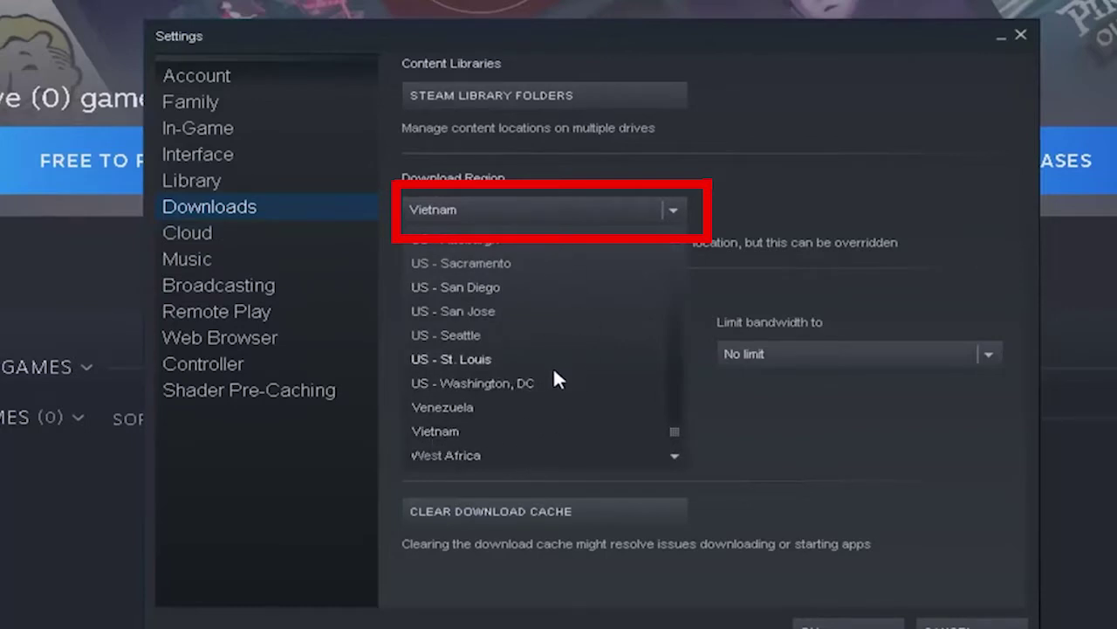
pyautogui.scroll(1, 494, 393)
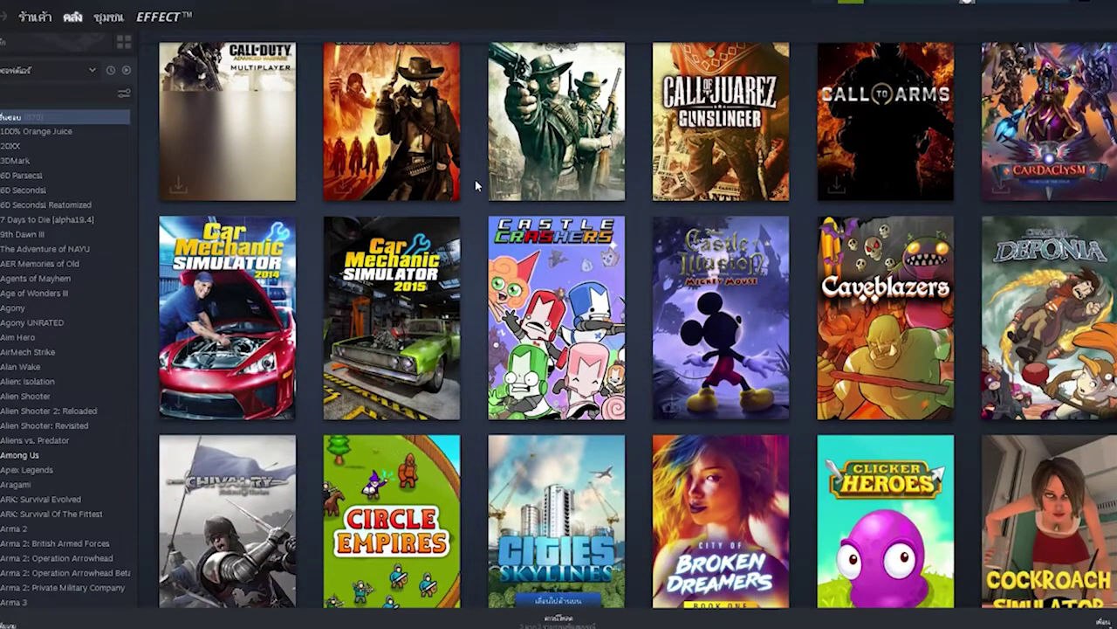
pyautogui.scroll(-3, 476, 185)
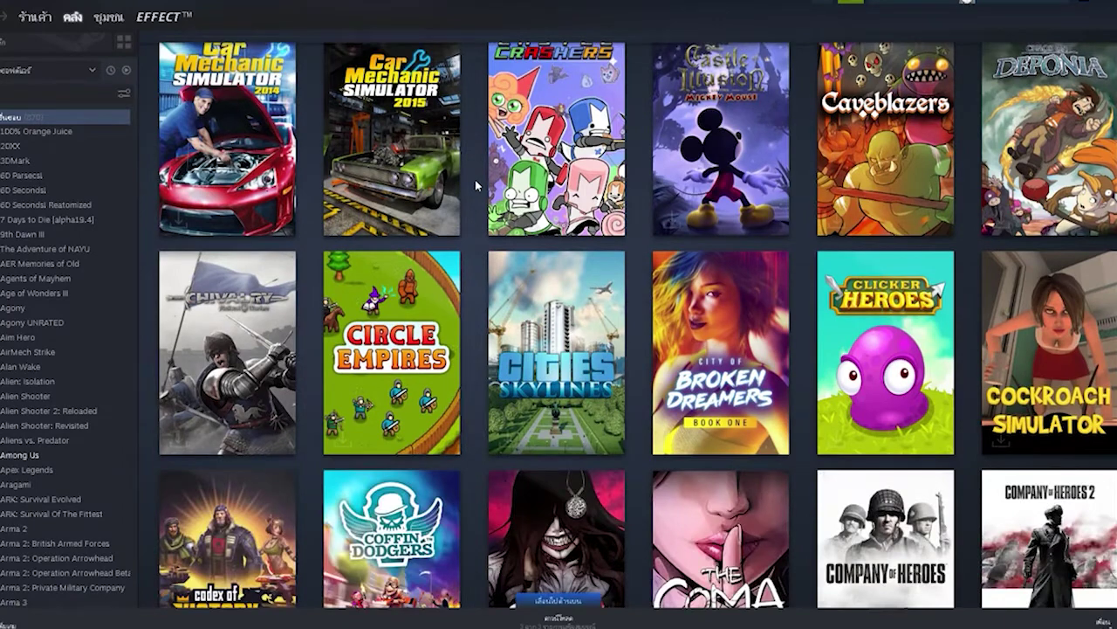
pyautogui.scroll(-1, 476, 186)
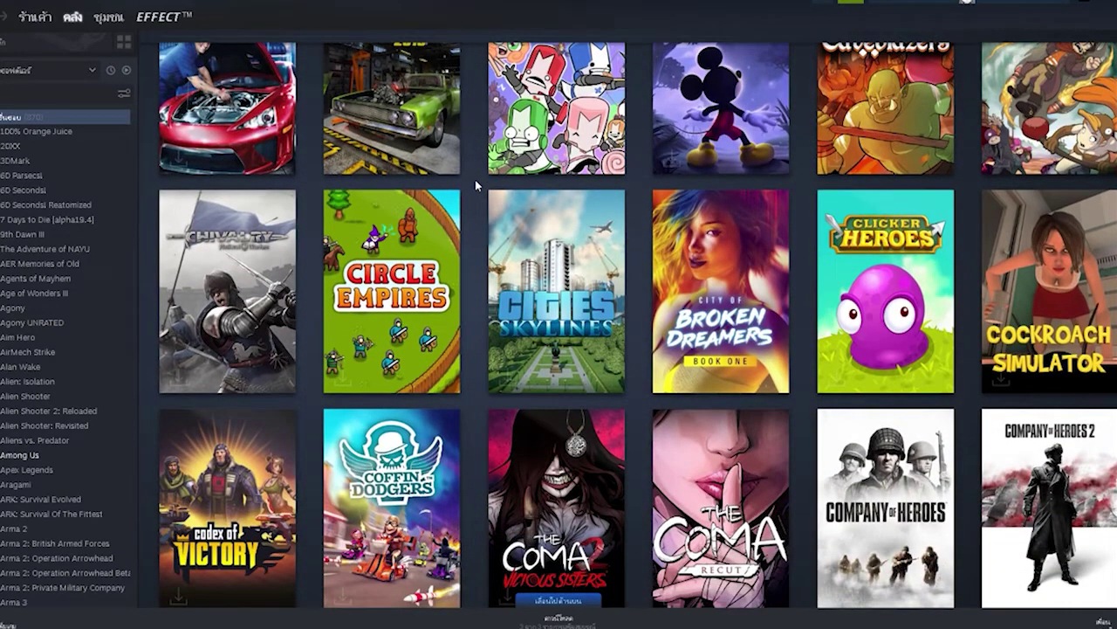
pyautogui.scroll(-1, 476, 185)
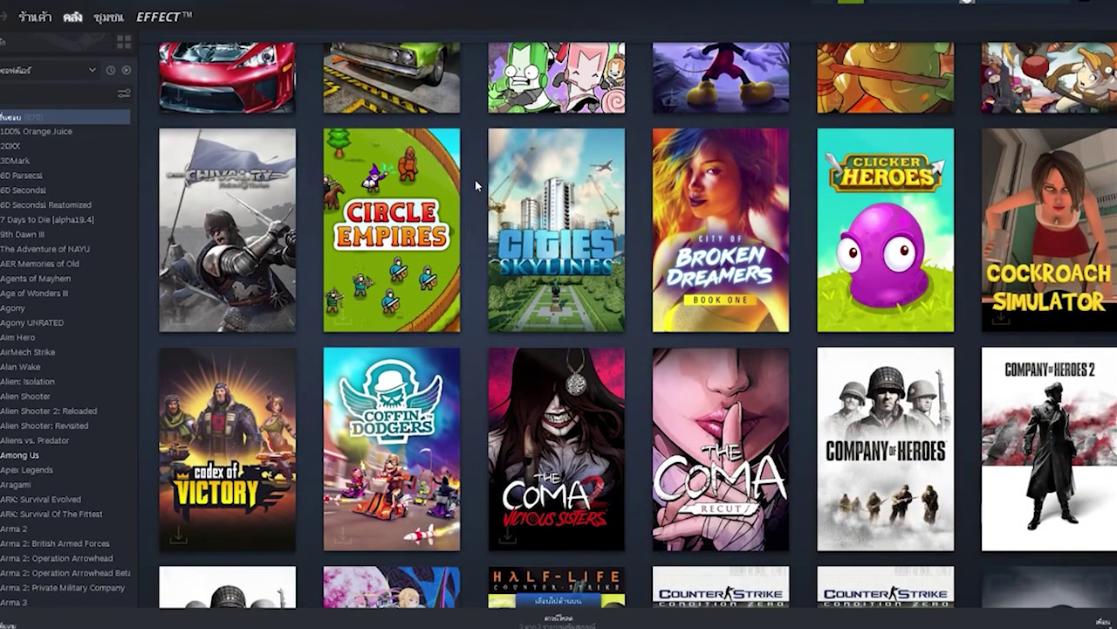
pyautogui.scroll(-1, 477, 184)
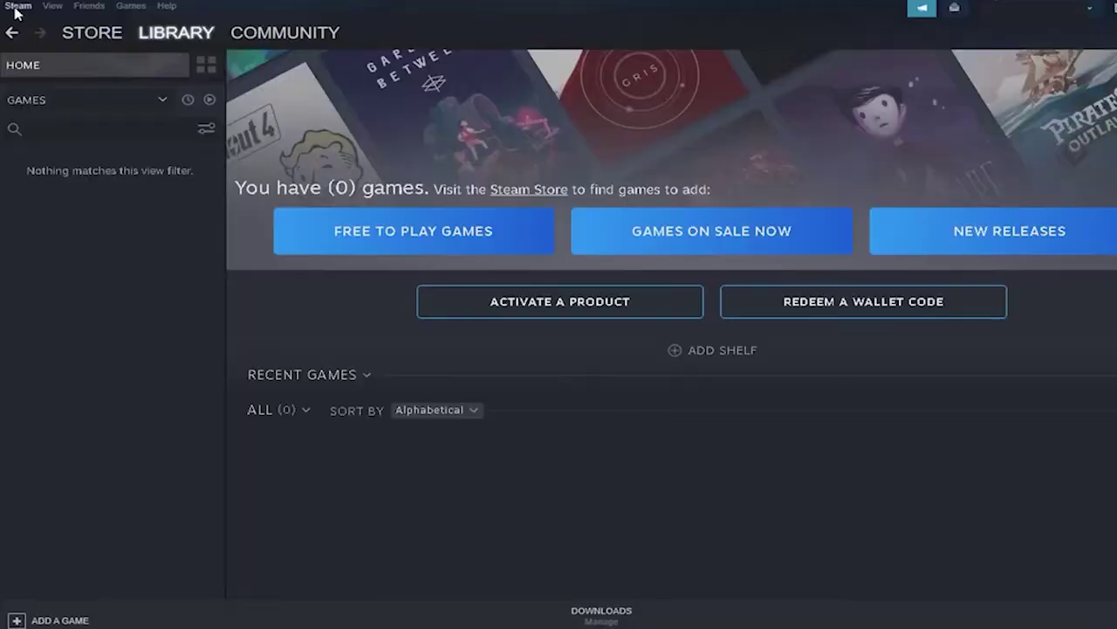
# - Go to Steam's Downloads settings and choose Clear Download Cache
pyautogui.click(18, 7)
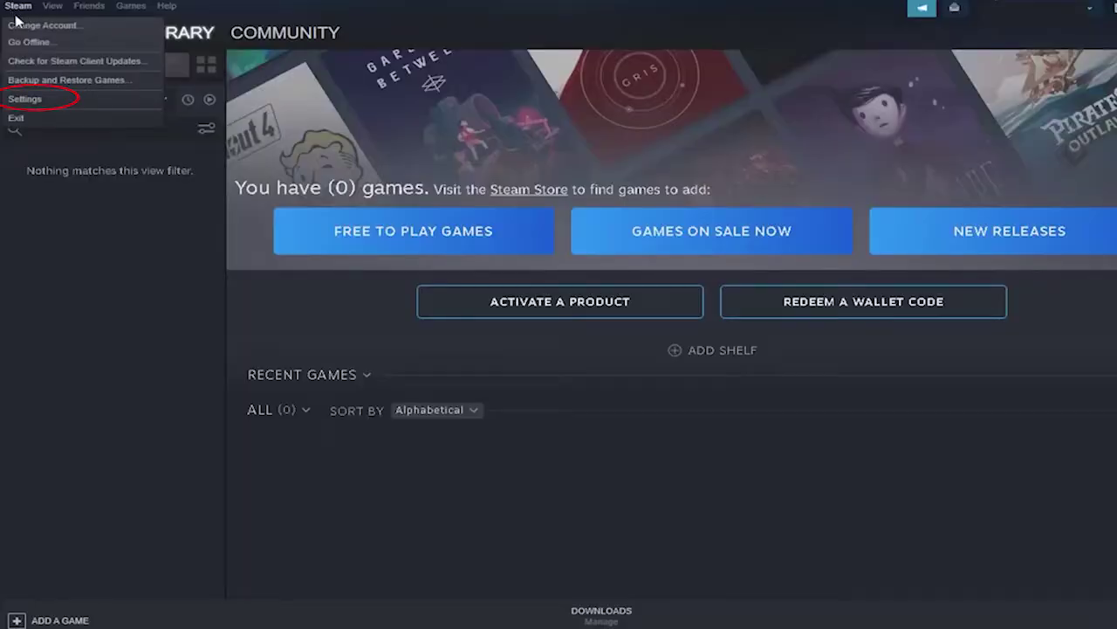
pyautogui.click(24, 99)
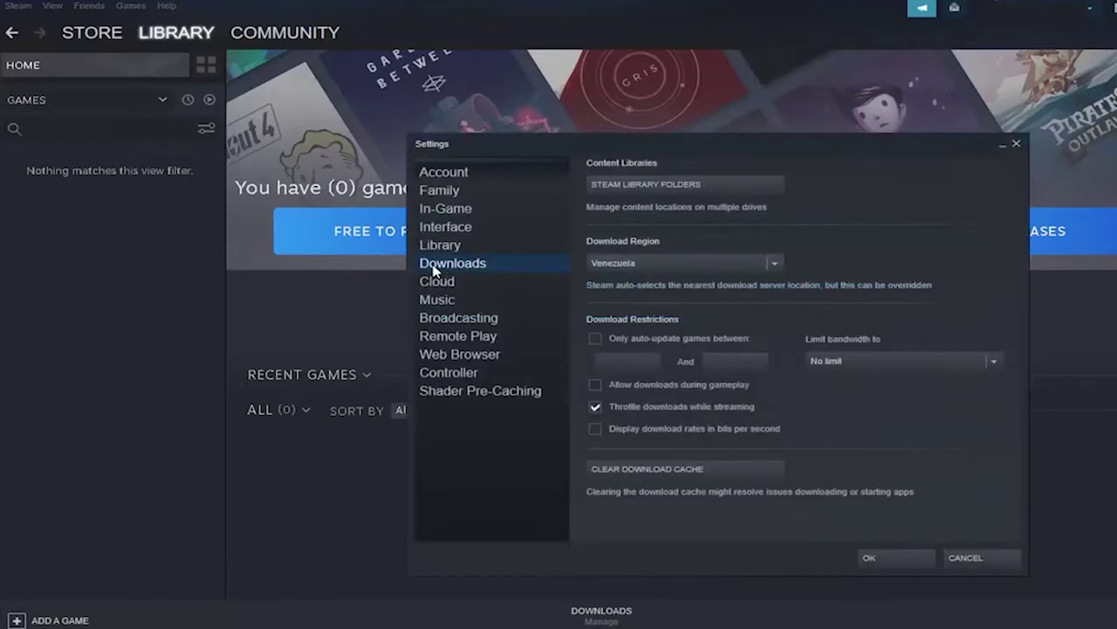
pyautogui.moveTo(786, 495)
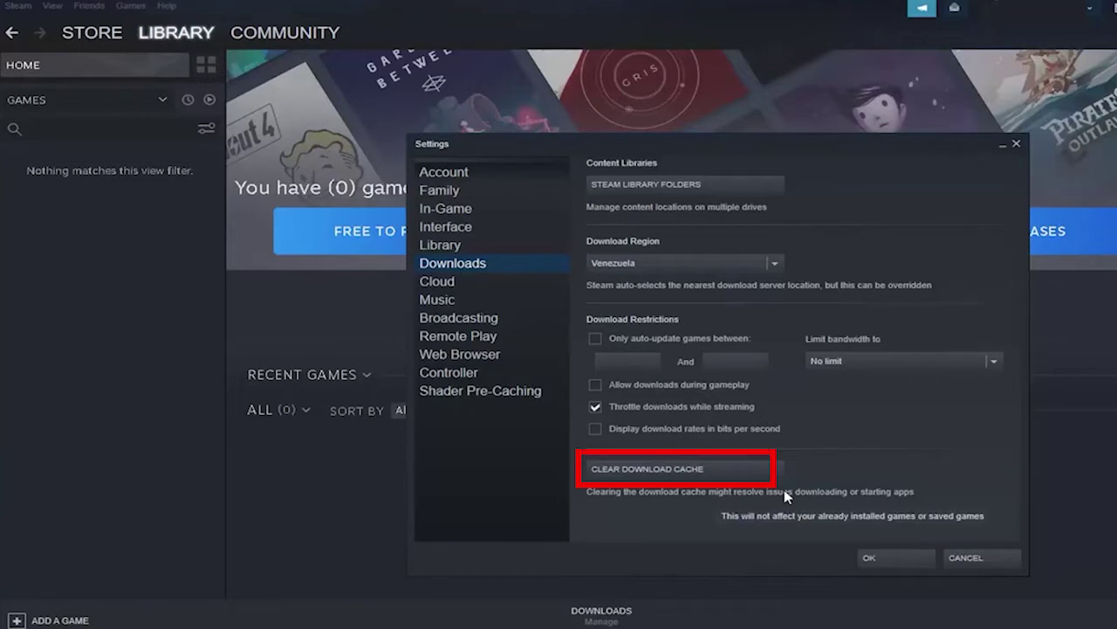
pyautogui.click(638, 473)
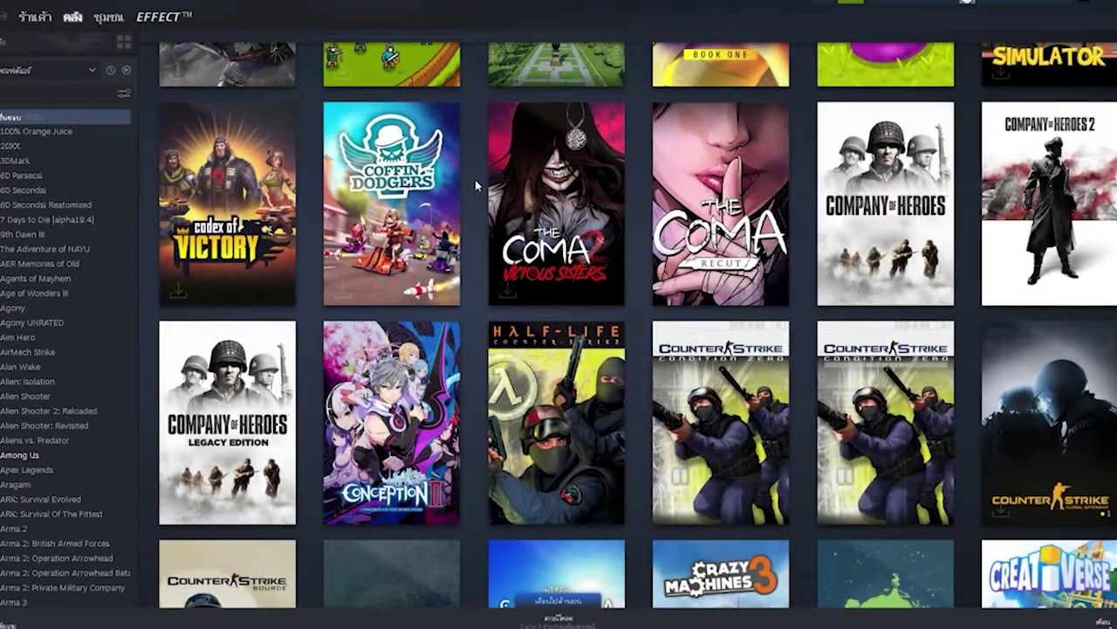
pyautogui.scroll(-4, 475, 184)
pyautogui.scroll(-2, 475, 184)
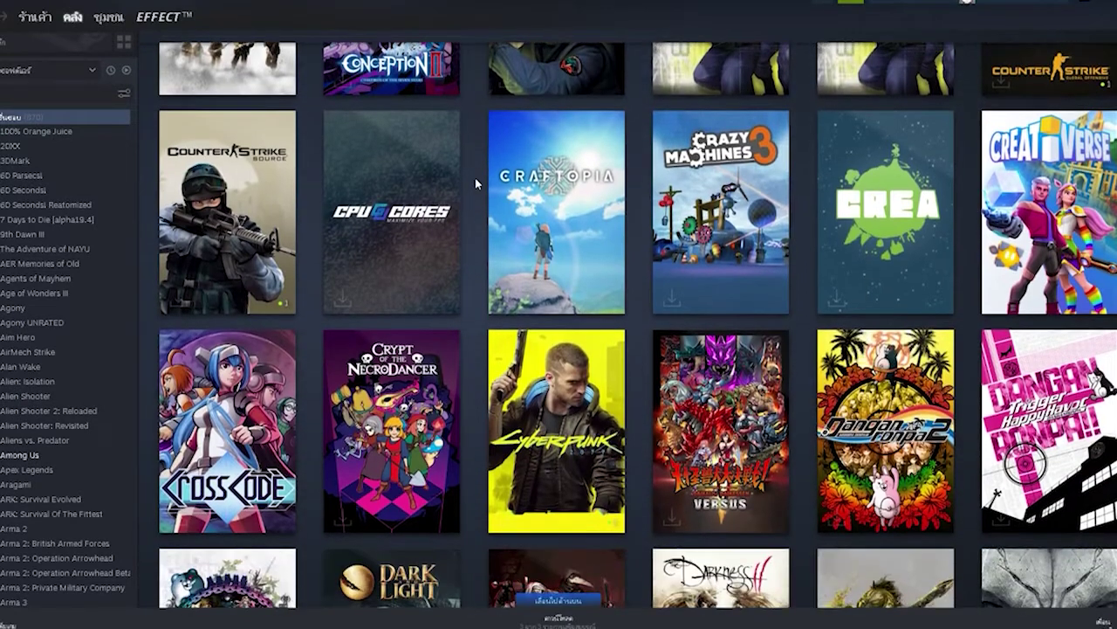
pyautogui.scroll(-1, 475, 183)
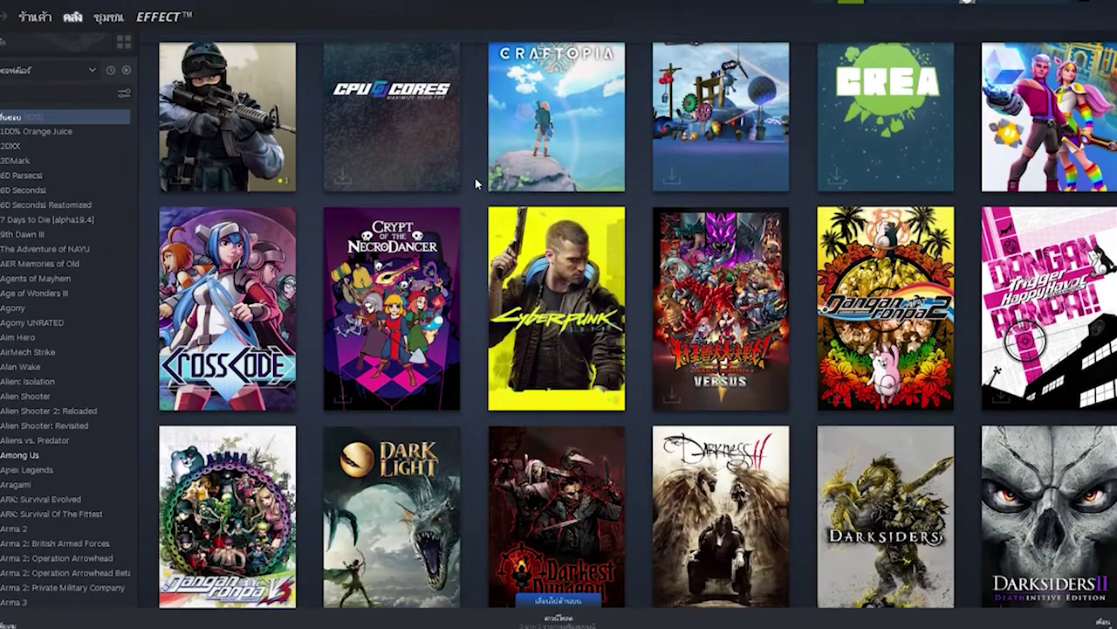
pyautogui.scroll(-1, 476, 183)
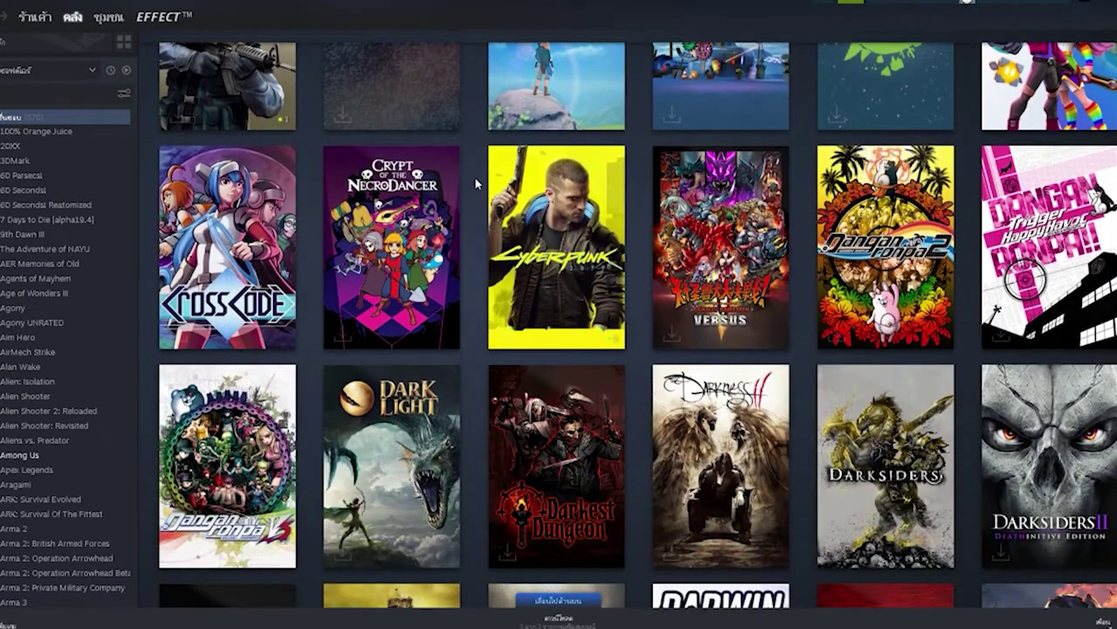
pyautogui.scroll(-1, 476, 184)
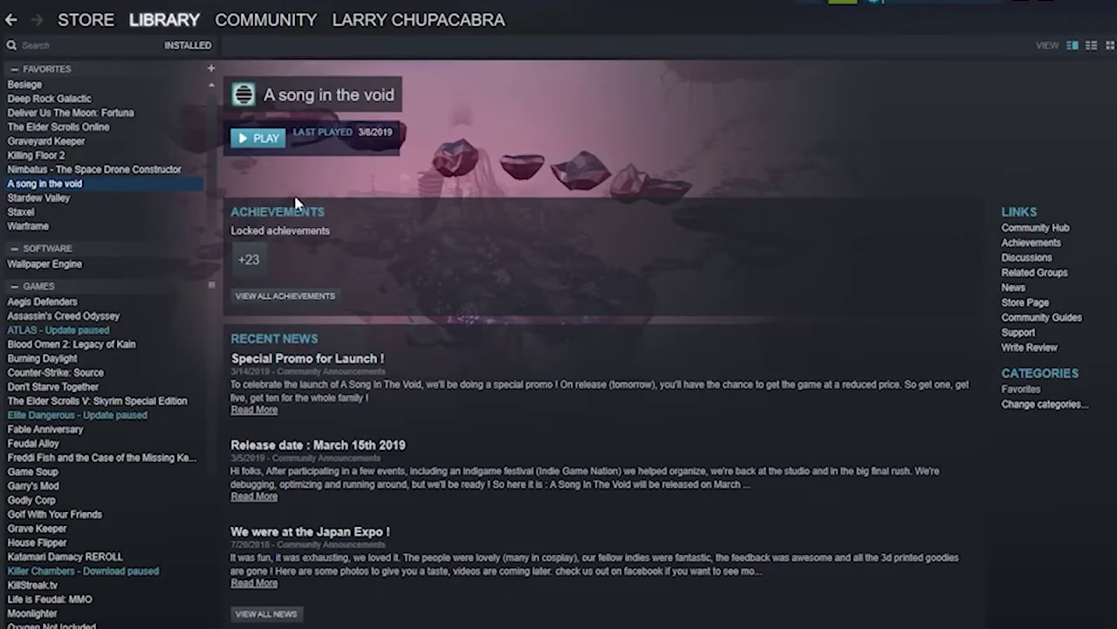
# - Verify the integrity of A song in the void's game files from its Local Files properties
pyautogui.rightClick(181, 185)
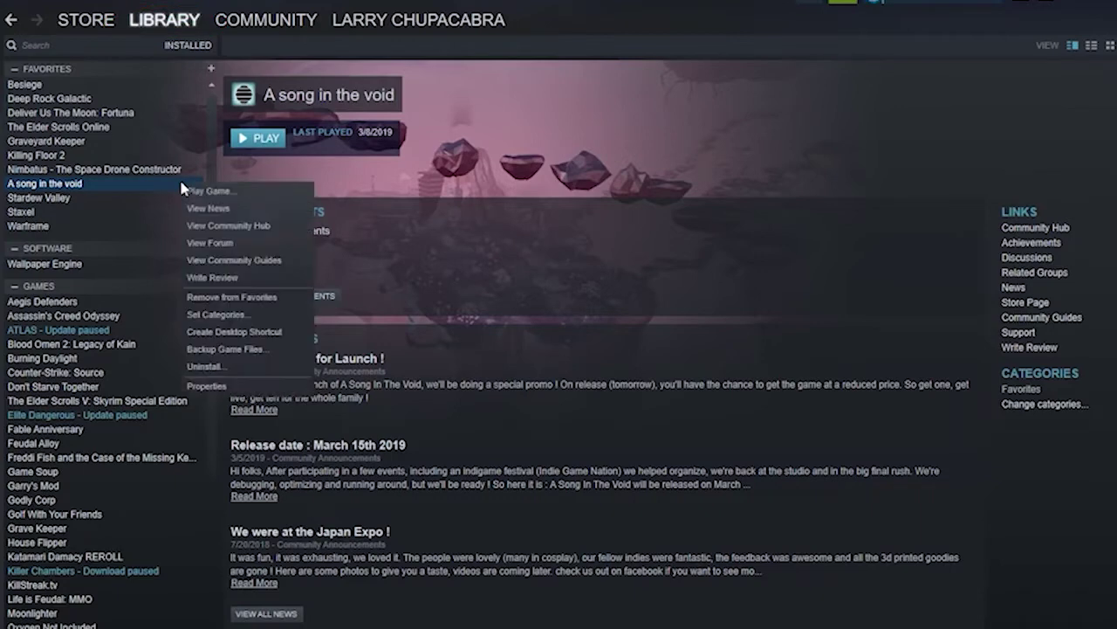
pyautogui.click(239, 387)
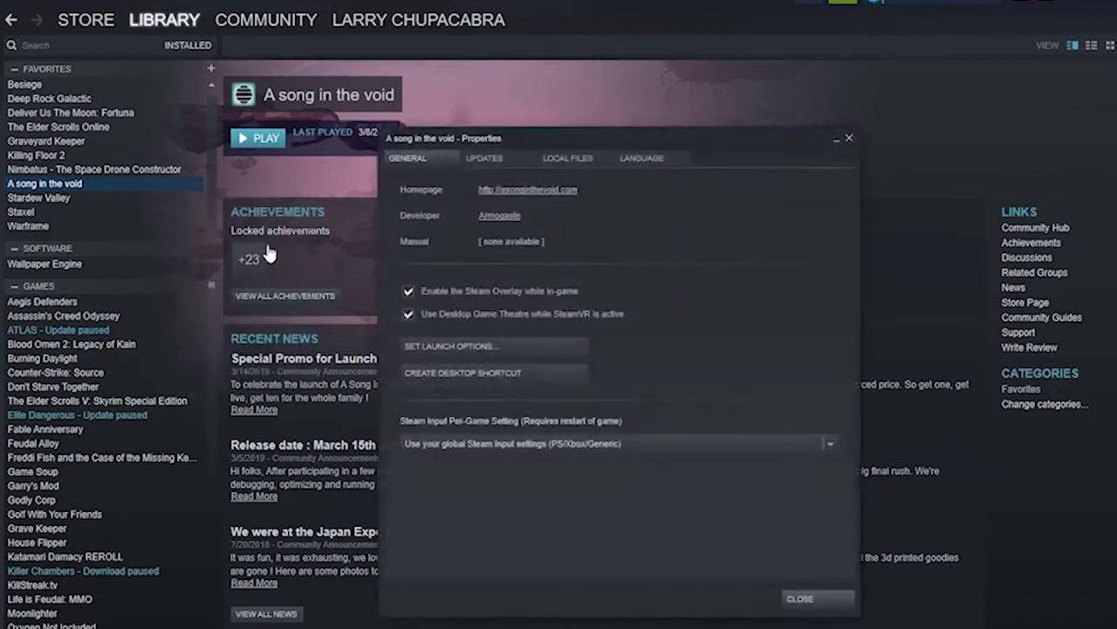
pyautogui.click(577, 164)
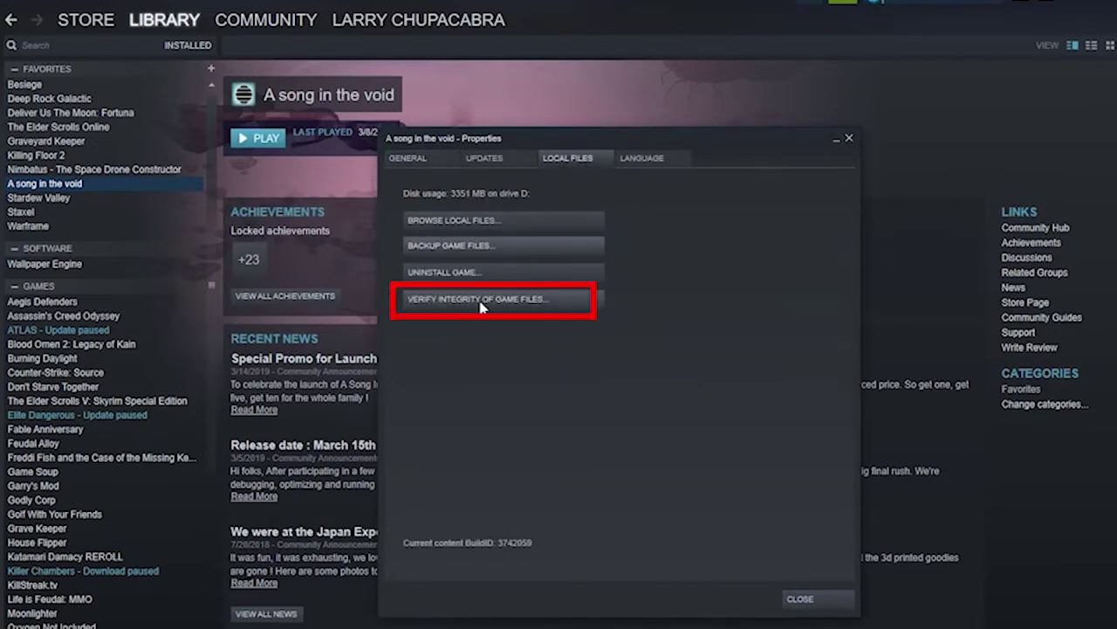
pyautogui.click(536, 301)
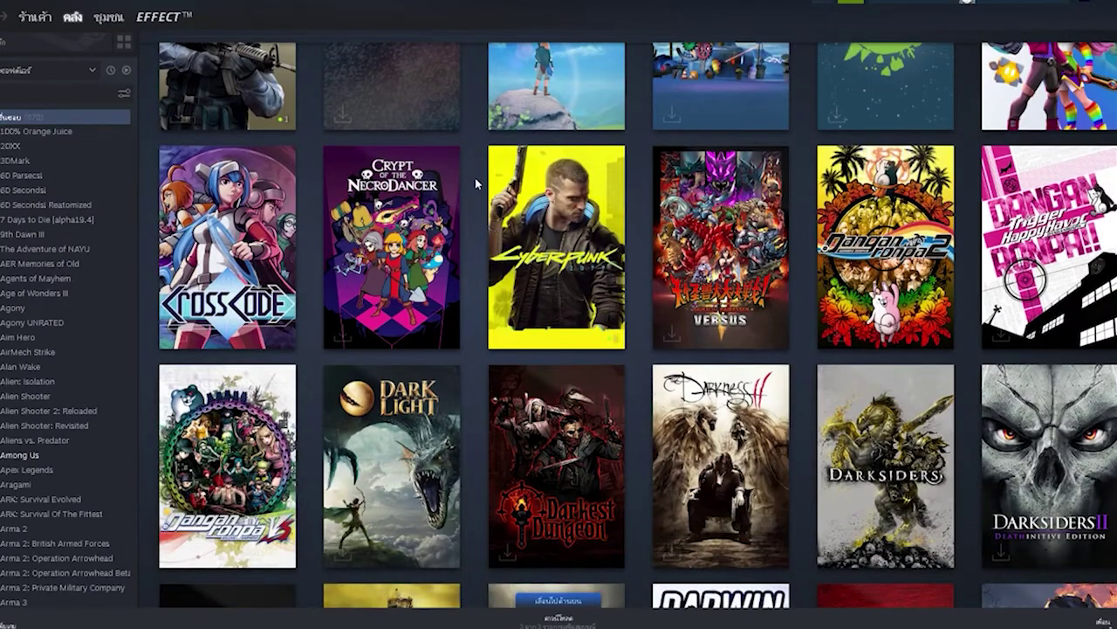
# - Scroll down the Steam library grid past Dark Souls III, Dead Cells and Dead Rising
pyautogui.scroll(-1, 476, 183)
pyautogui.scroll(-1, 475, 184)
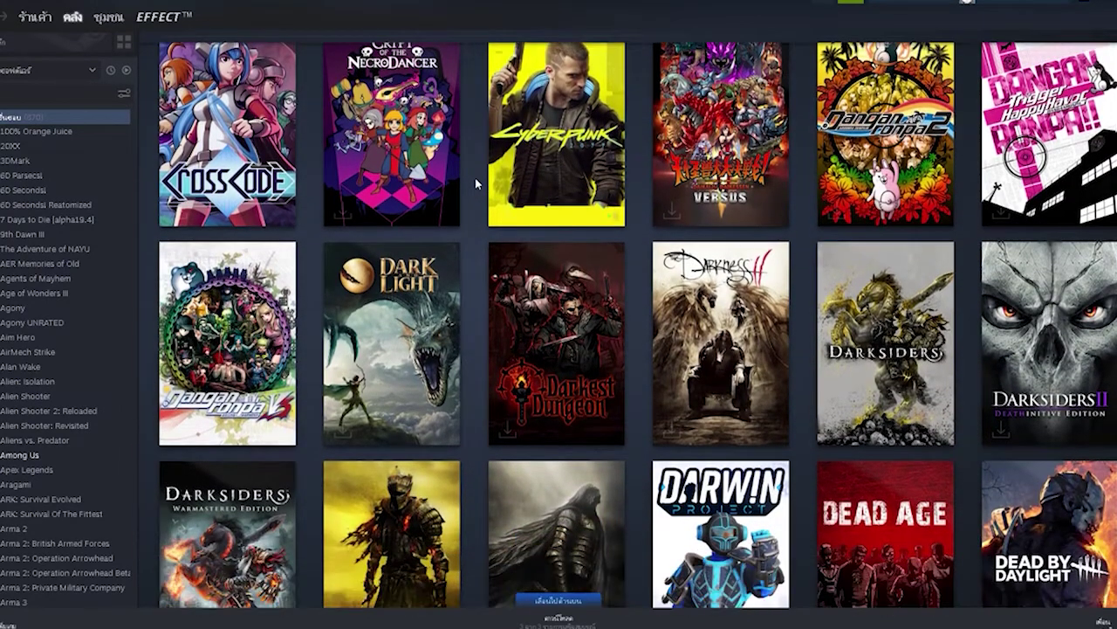
pyautogui.scroll(-1, 476, 183)
pyautogui.scroll(-1, 475, 183)
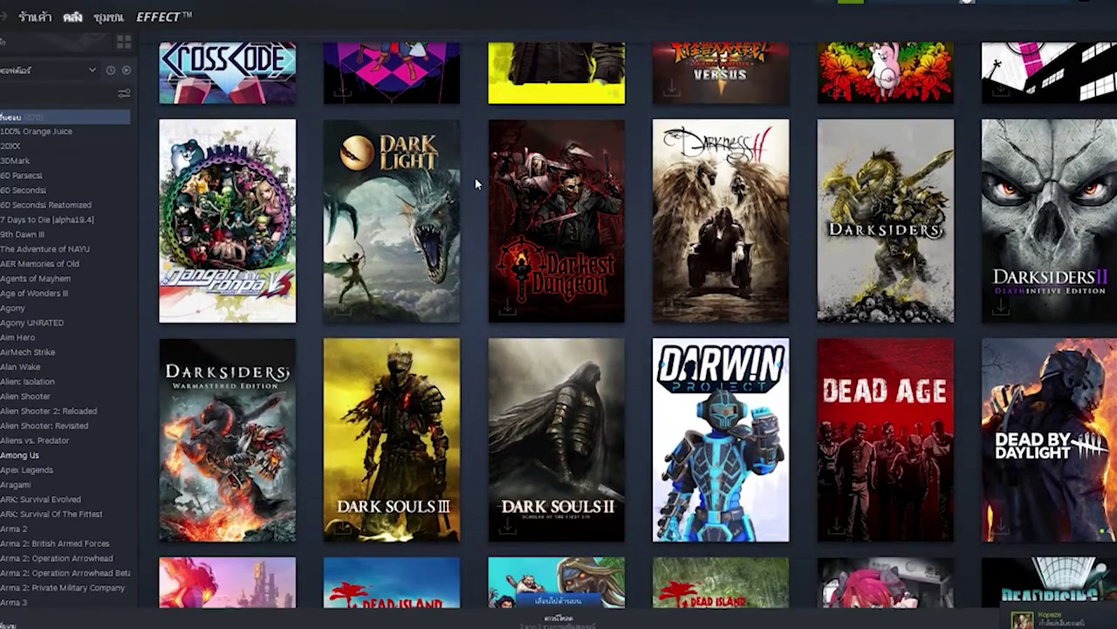
pyautogui.scroll(-1, 476, 184)
pyautogui.scroll(-1, 476, 184)
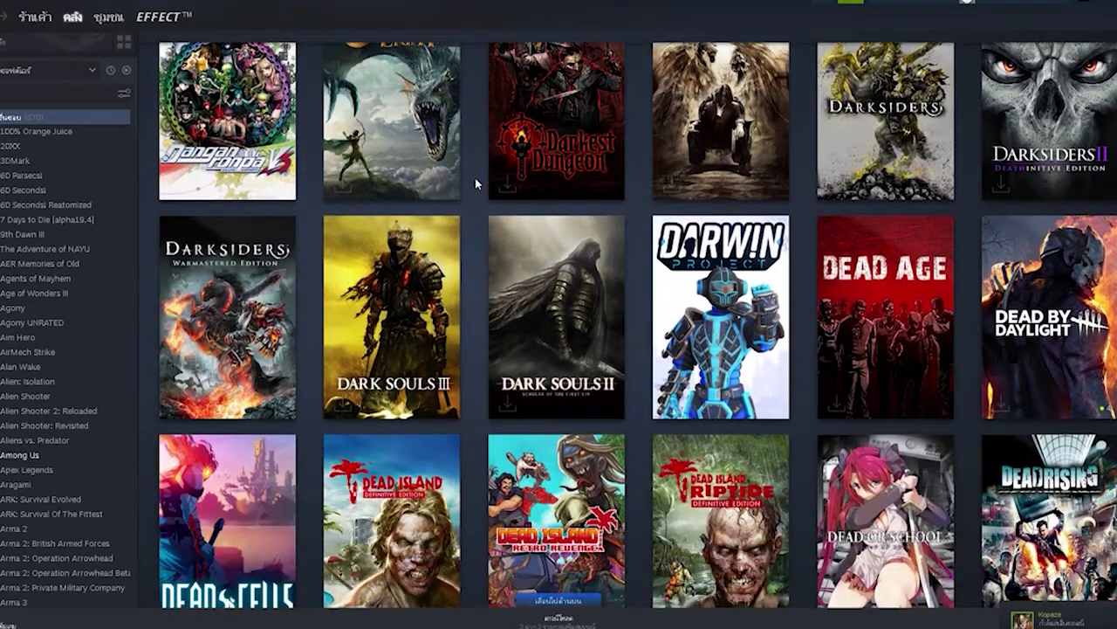
pyautogui.scroll(-1, 476, 183)
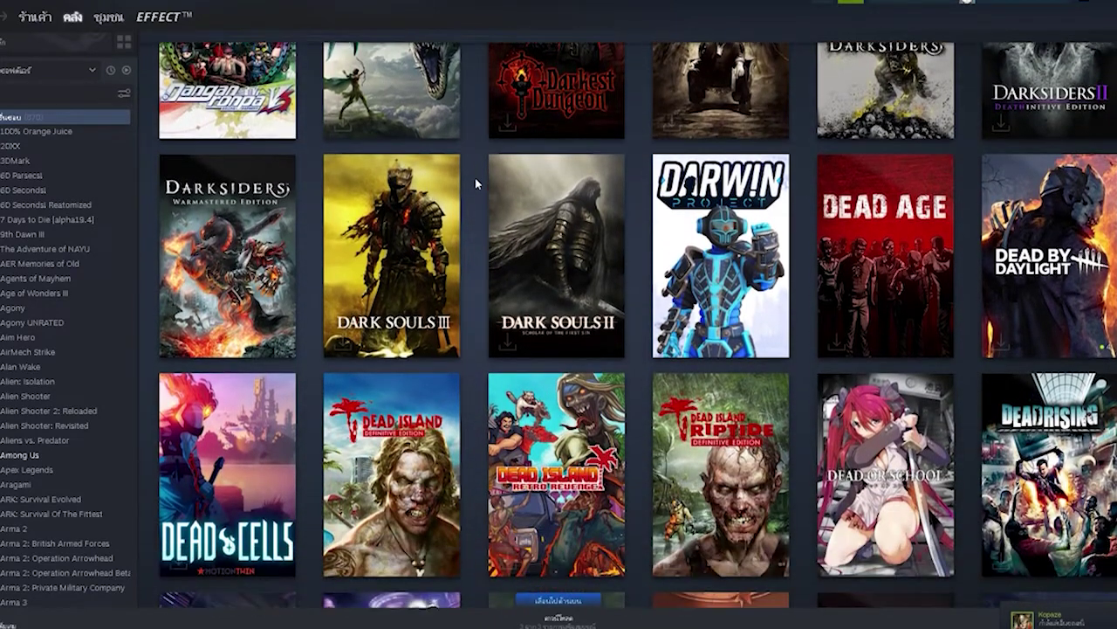
pyautogui.scroll(-1, 477, 181)
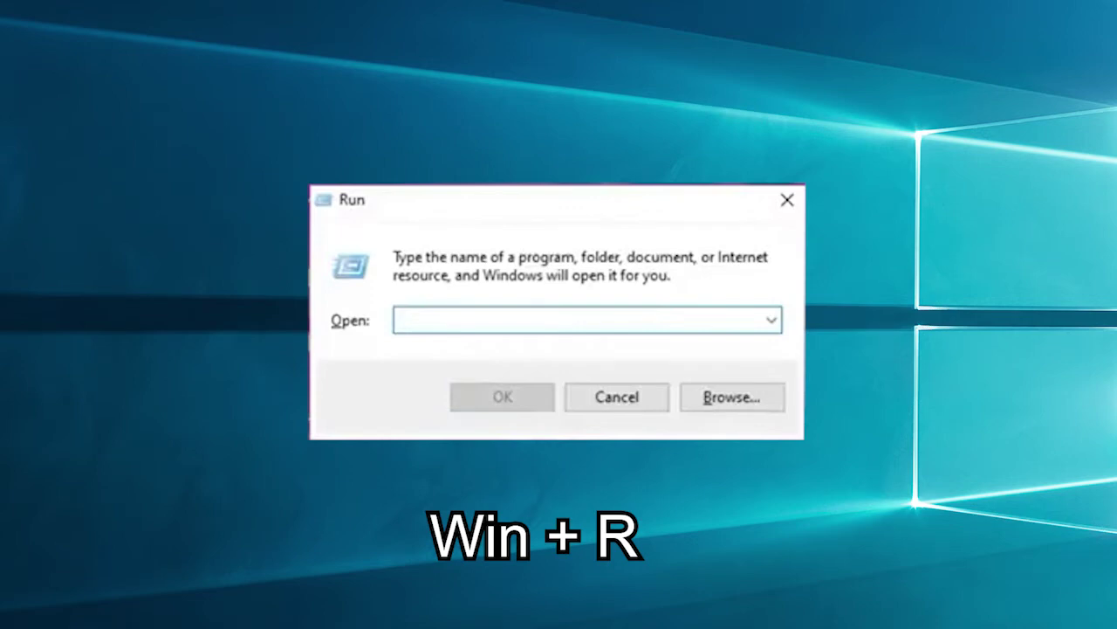
# - Enter steam://flushconfig/ in the Run box's Open field
pyautogui.write('steam://flushconfig/')
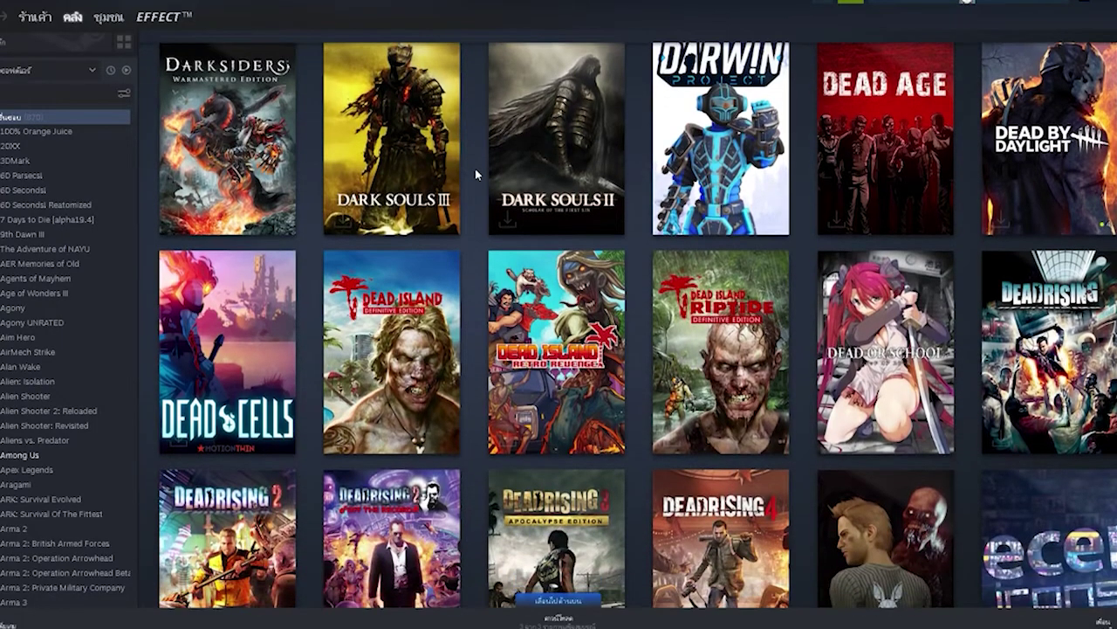
# - Scroll further down the Steam library to titles like Deceit and Destiny 2
pyautogui.scroll(-2, 474, 175)
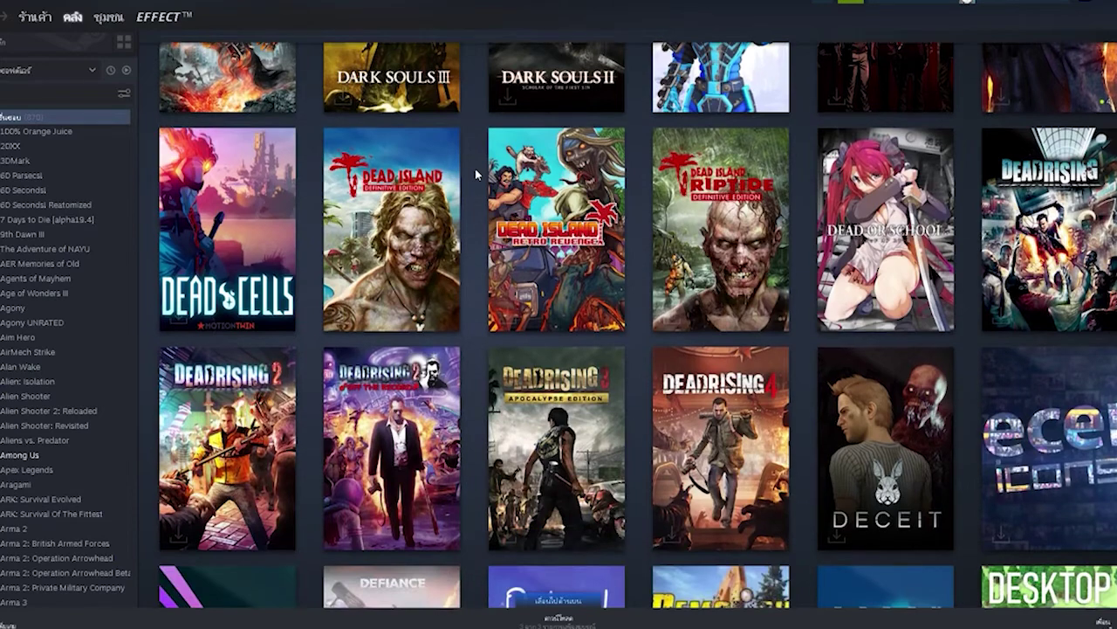
pyautogui.scroll(-1, 475, 173)
pyautogui.scroll(-2, 475, 175)
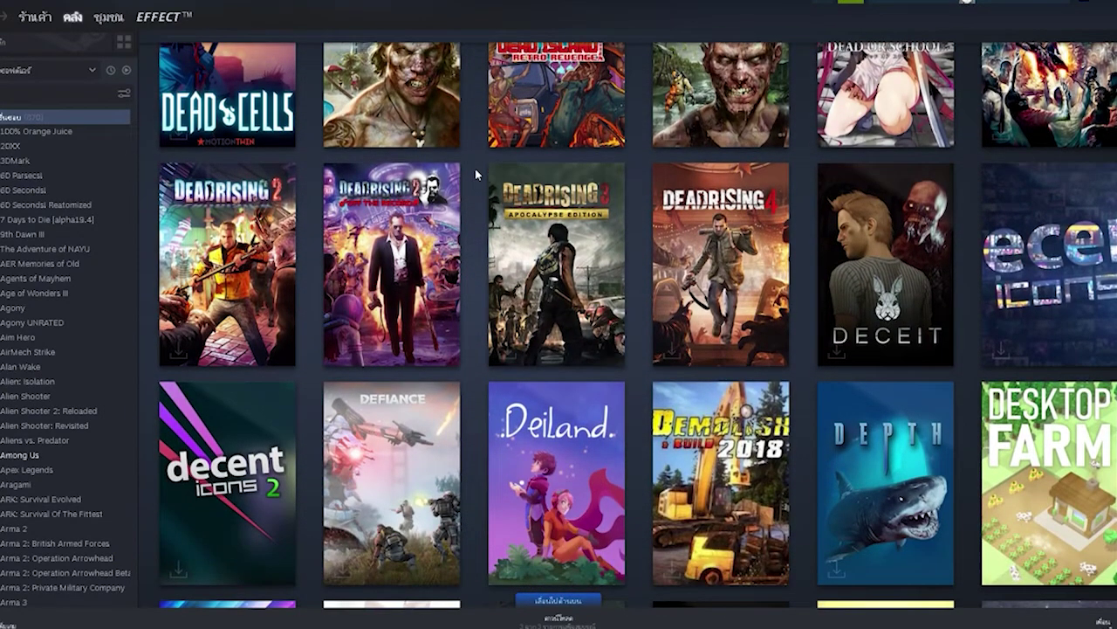
pyautogui.scroll(-1, 476, 175)
pyautogui.scroll(-1, 475, 175)
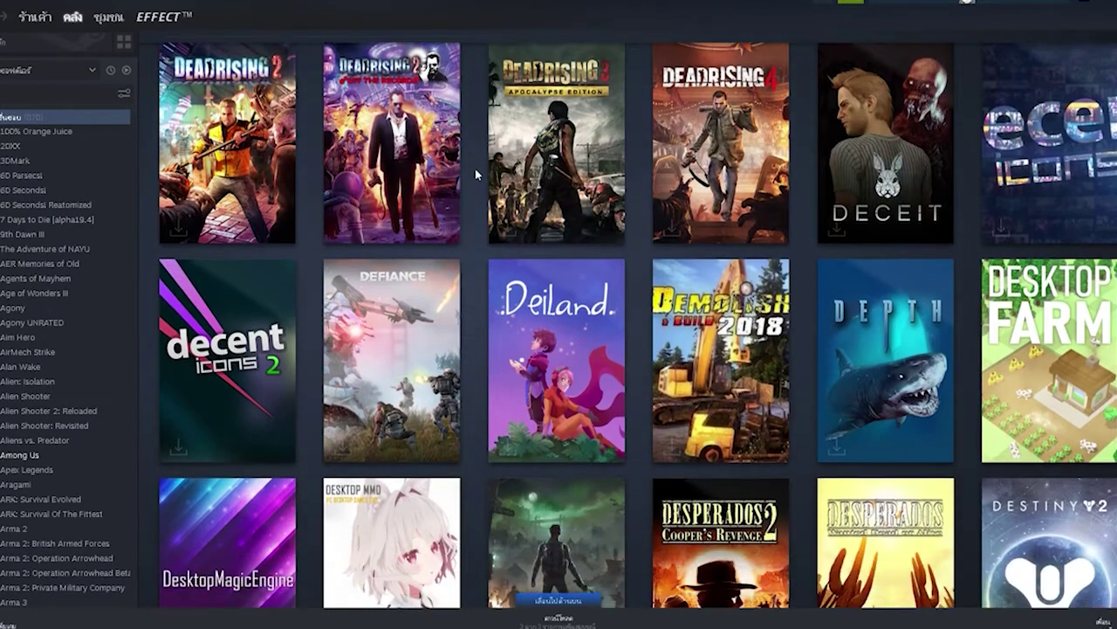
pyautogui.scroll(-1, 476, 174)
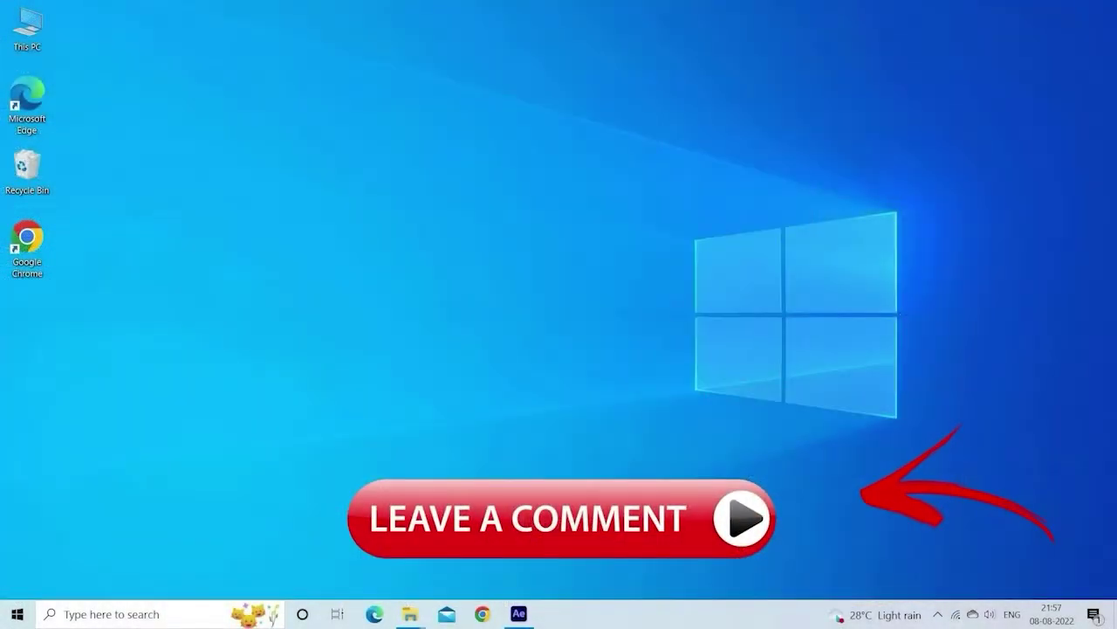